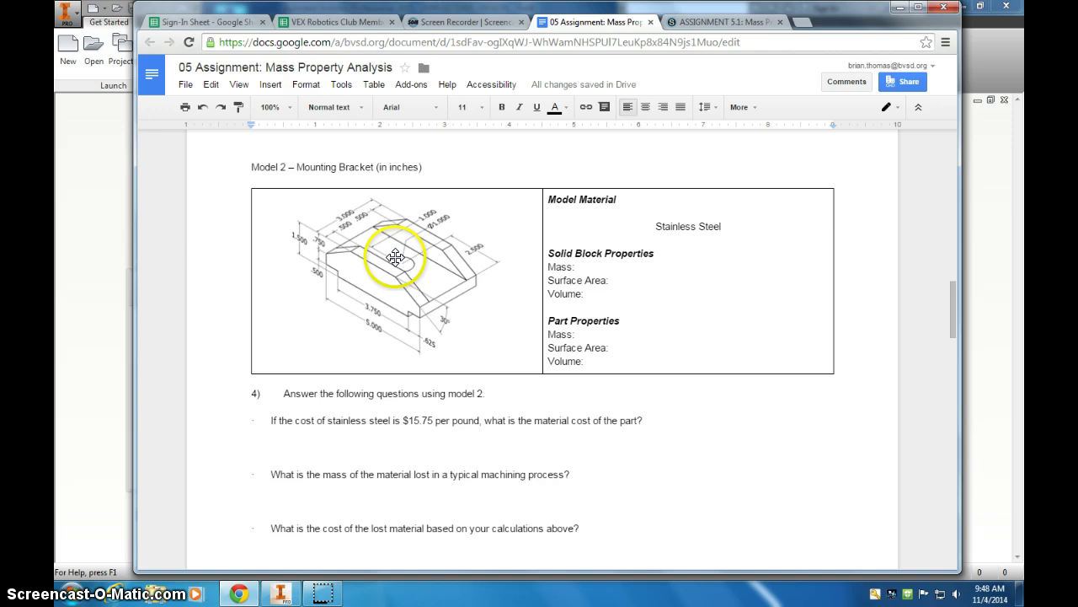
Scroll the assignment document past Models 2 and 3 to the Model 4 – Pipe Support table.
{"action": "scroll", "coordinate": [426, 287], "scroll_direction": "down", "scroll_amount": 5}
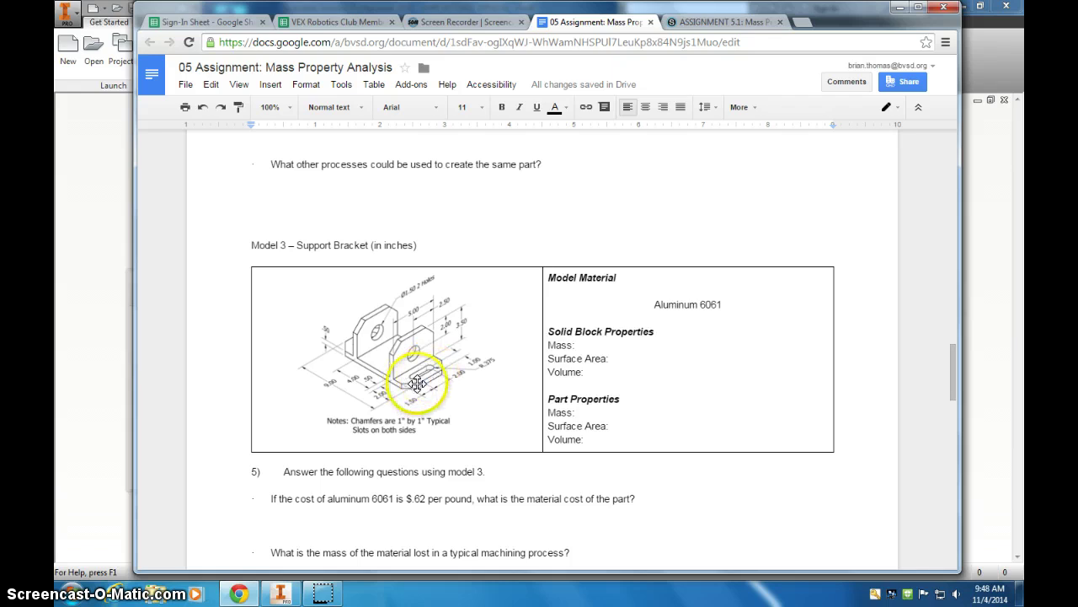
{"action": "scroll", "coordinate": [418, 384], "scroll_direction": "down", "scroll_amount": 8}
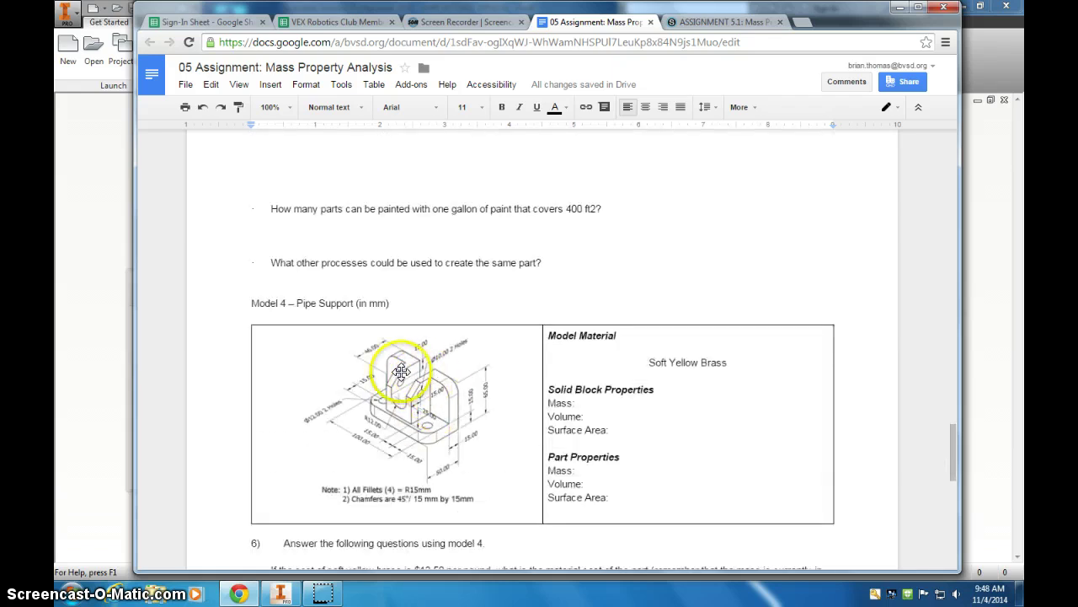
{"action": "scroll", "coordinate": [415, 386], "scroll_direction": "down", "scroll_amount": 5}
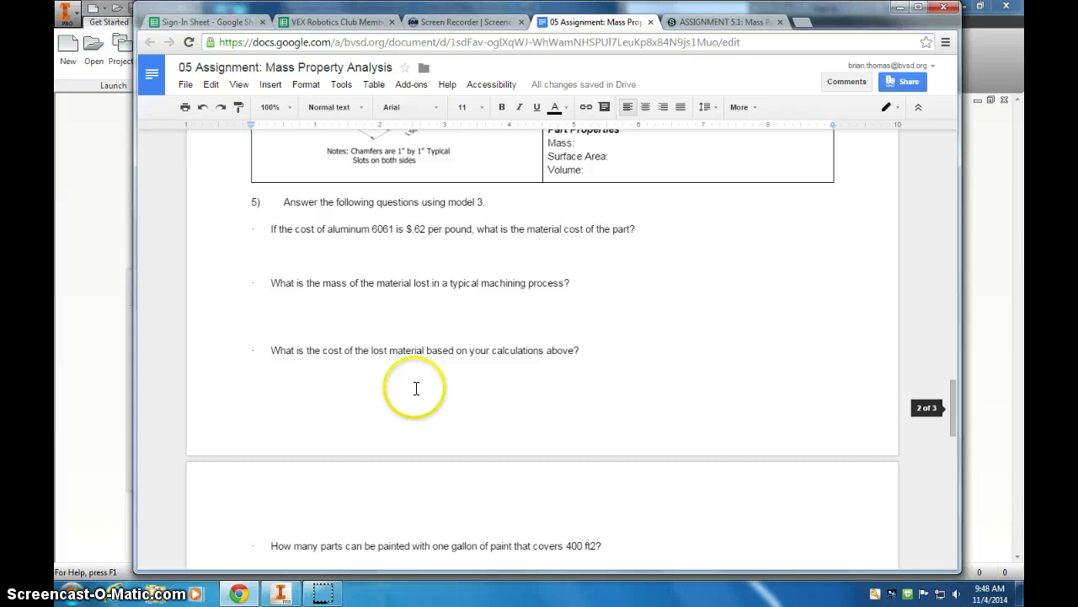
{"action": "scroll", "coordinate": [396, 385], "scroll_direction": "up", "scroll_amount": 5}
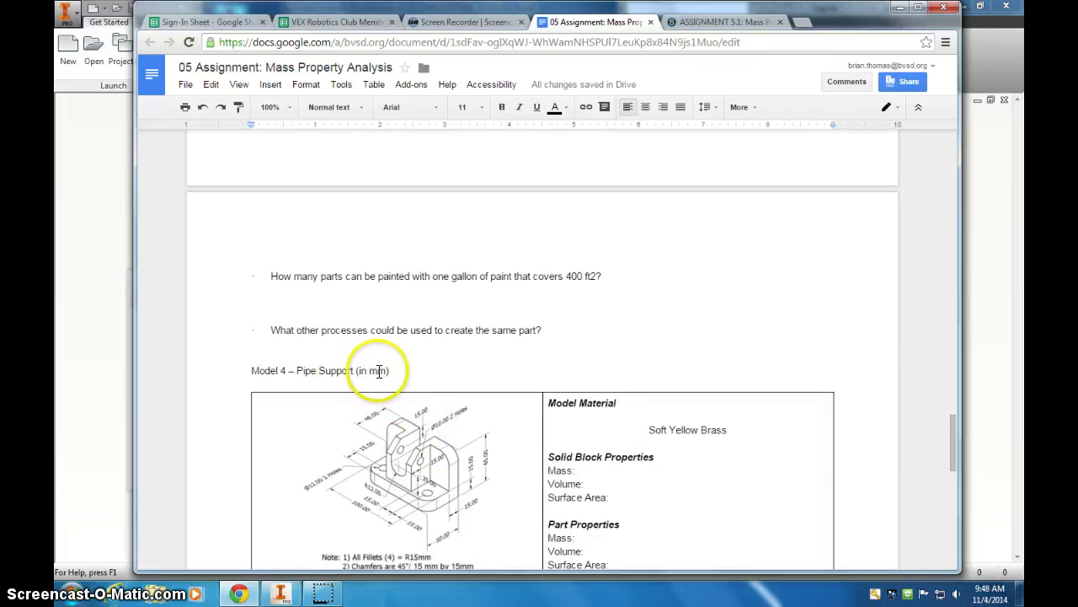
{"action": "scroll", "coordinate": [377, 374], "scroll_direction": "down", "scroll_amount": 1}
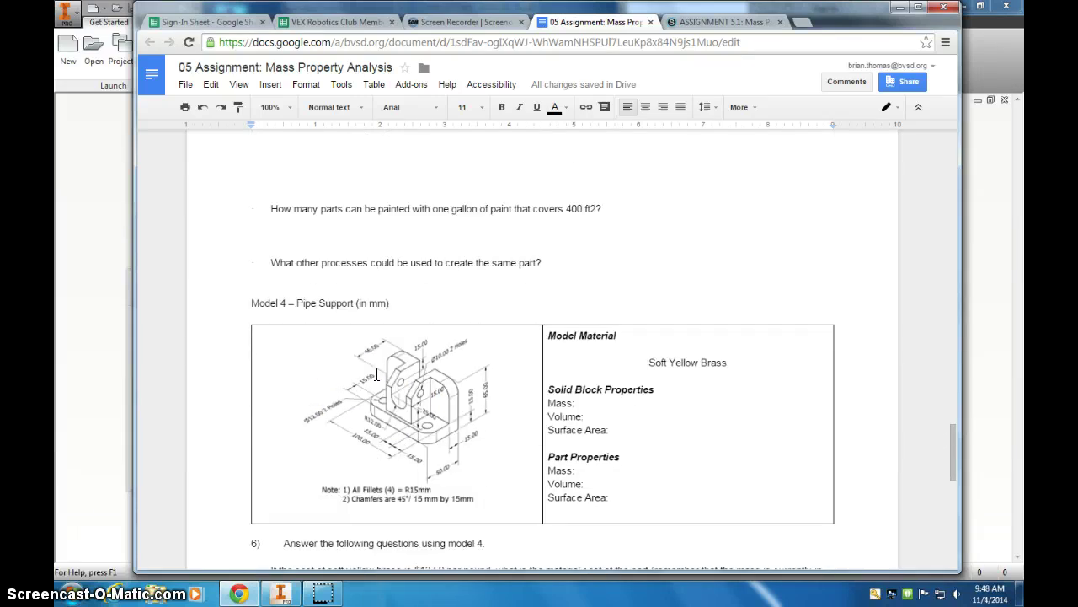
In Inventor, create a new part from the Metric Standard (mm).ipt template.
{"action": "key", "text": "alt+Tab"}
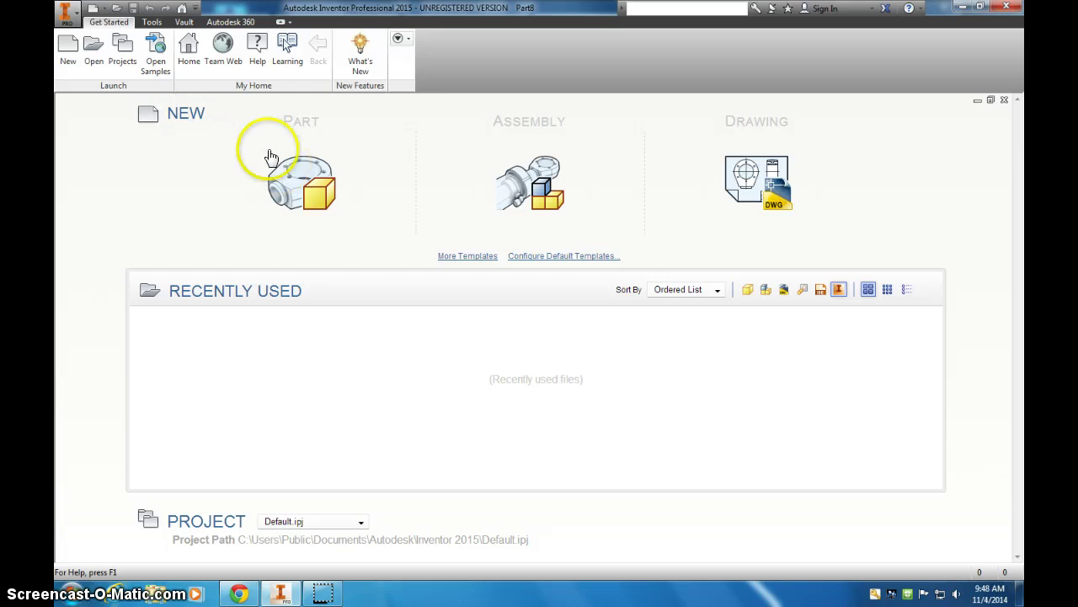
{"action": "left_click", "coordinate": [67, 50]}
{"action": "left_click", "coordinate": [147, 92]}
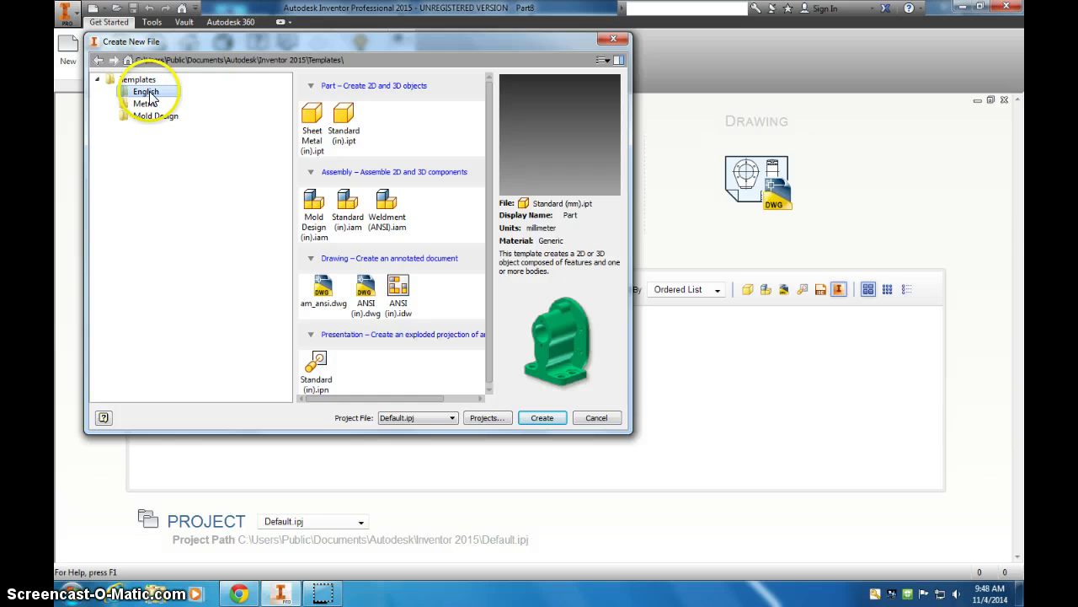
{"action": "left_click", "coordinate": [144, 105]}
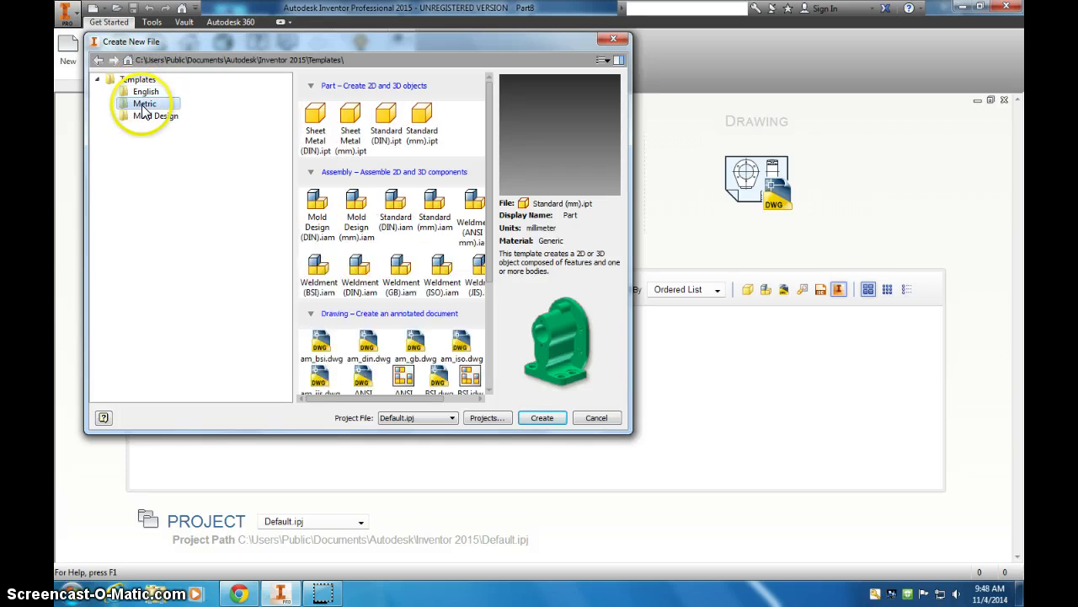
{"action": "left_click", "coordinate": [422, 126]}
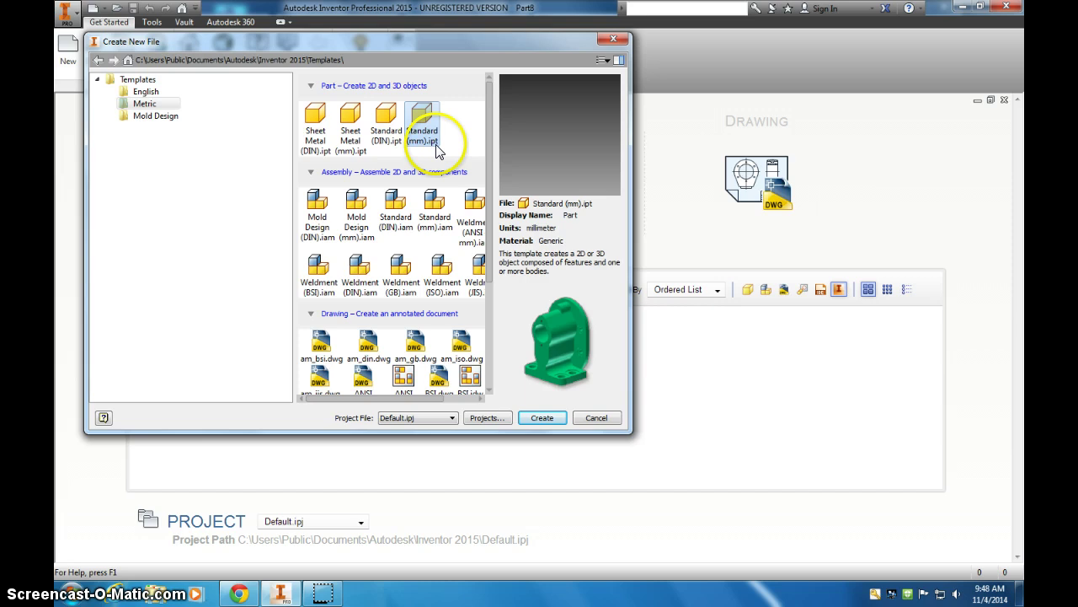
{"action": "left_click", "coordinate": [557, 418]}
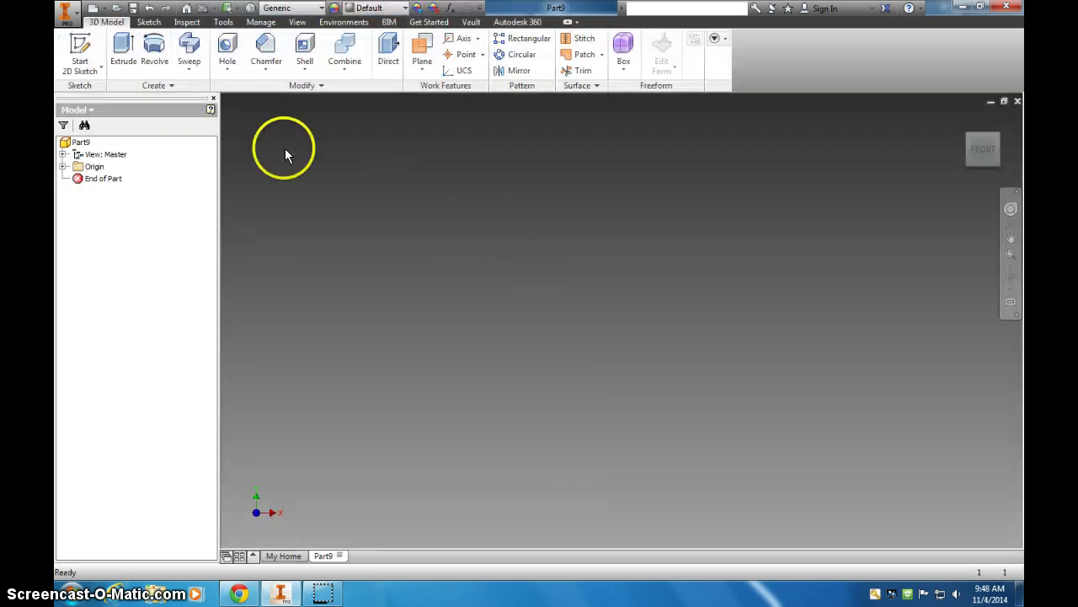
Start a sketch on the horizontal origin plane and draw a rectangle from the origin.
{"action": "left_click", "coordinate": [80, 49]}
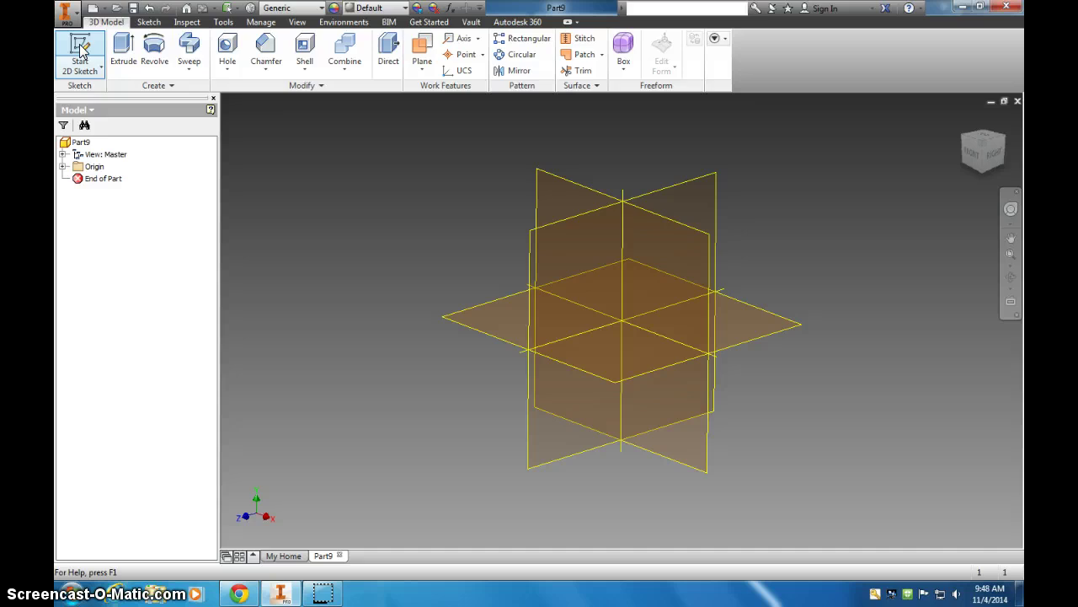
{"action": "left_click", "coordinate": [503, 318]}
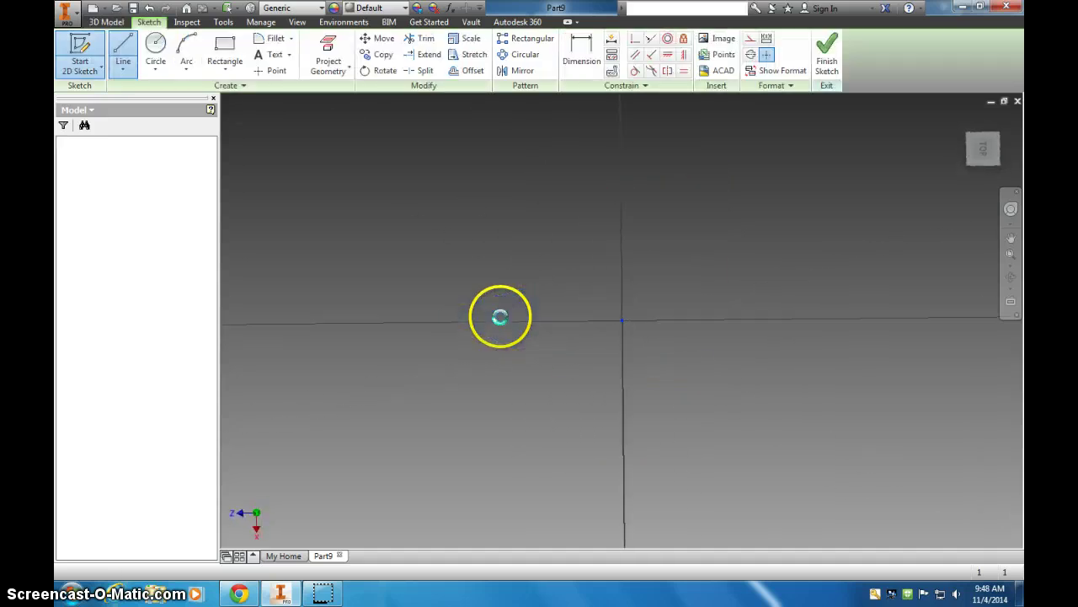
{"action": "left_click", "coordinate": [224, 53]}
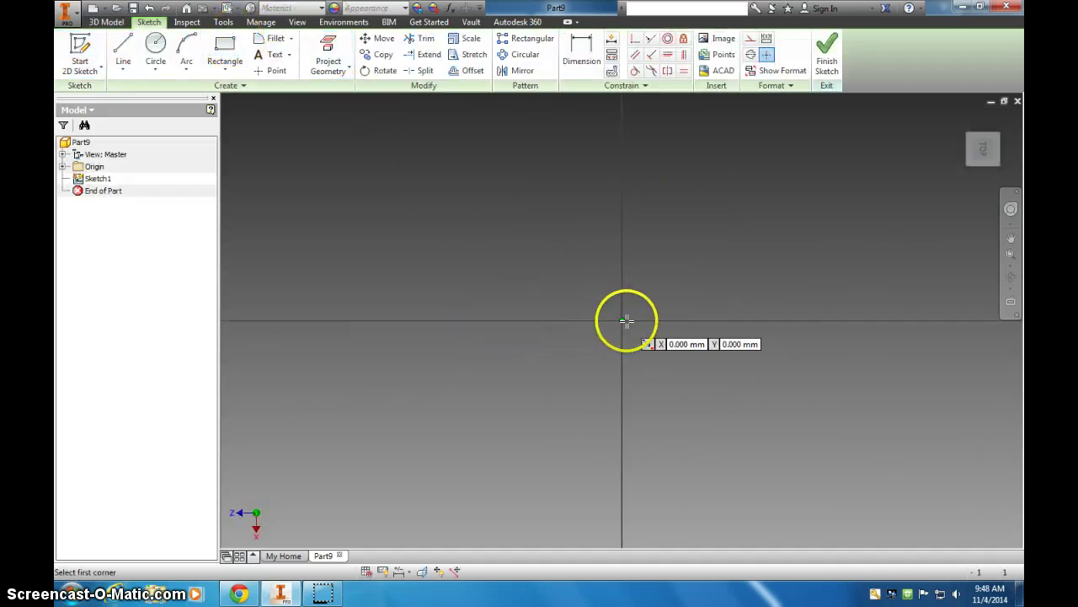
{"action": "left_click", "coordinate": [622, 321]}
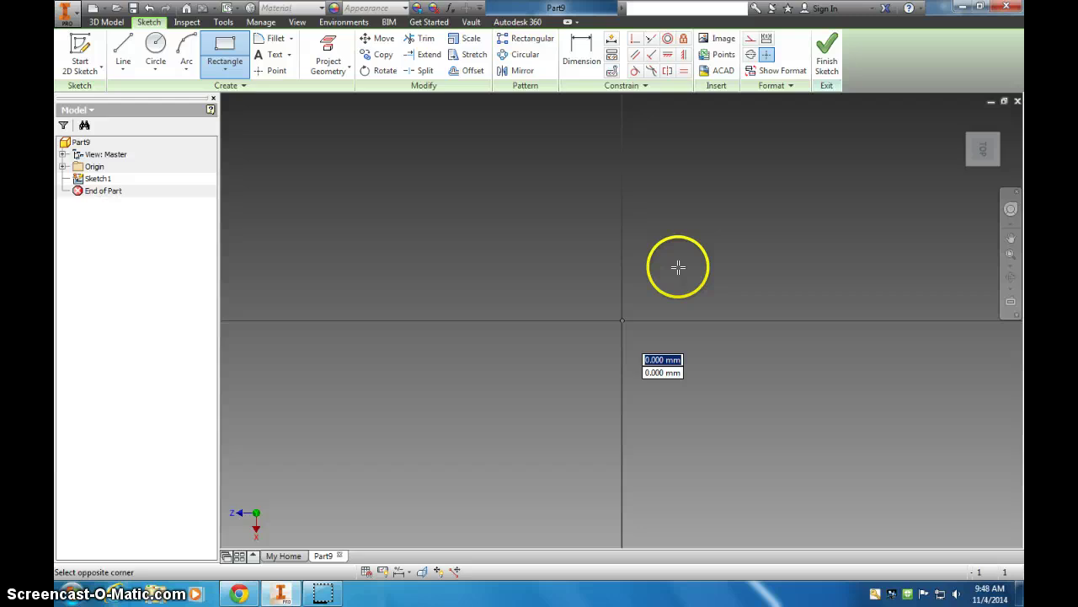
{"action": "left_click", "coordinate": [753, 177]}
Dimension the rectangle 50 wide and 100 tall.
{"action": "left_click", "coordinate": [582, 51]}
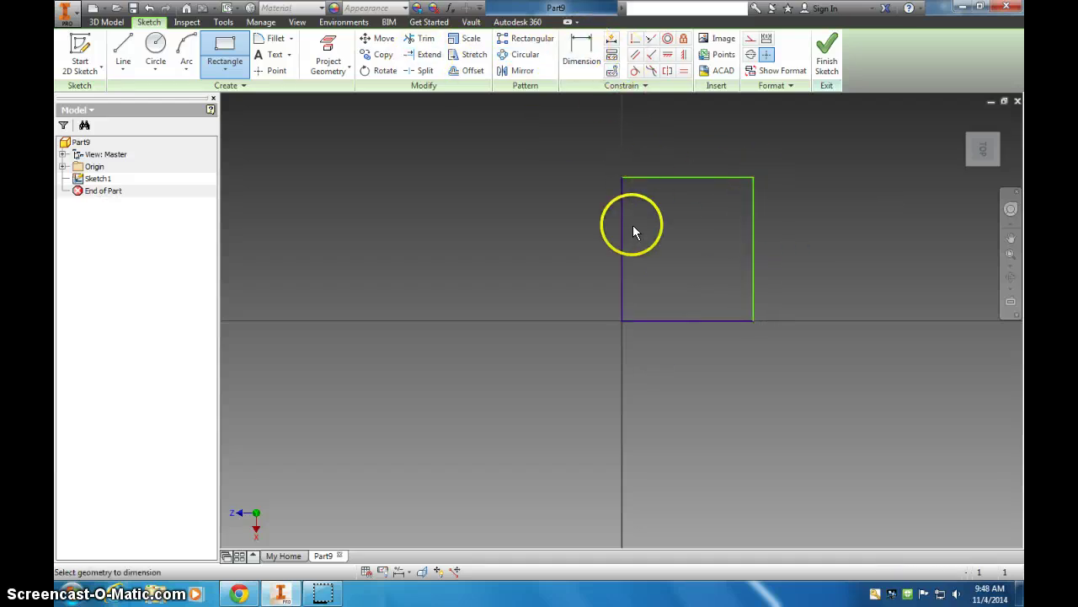
{"action": "left_click", "coordinate": [623, 250]}
{"action": "left_click", "coordinate": [751, 262]}
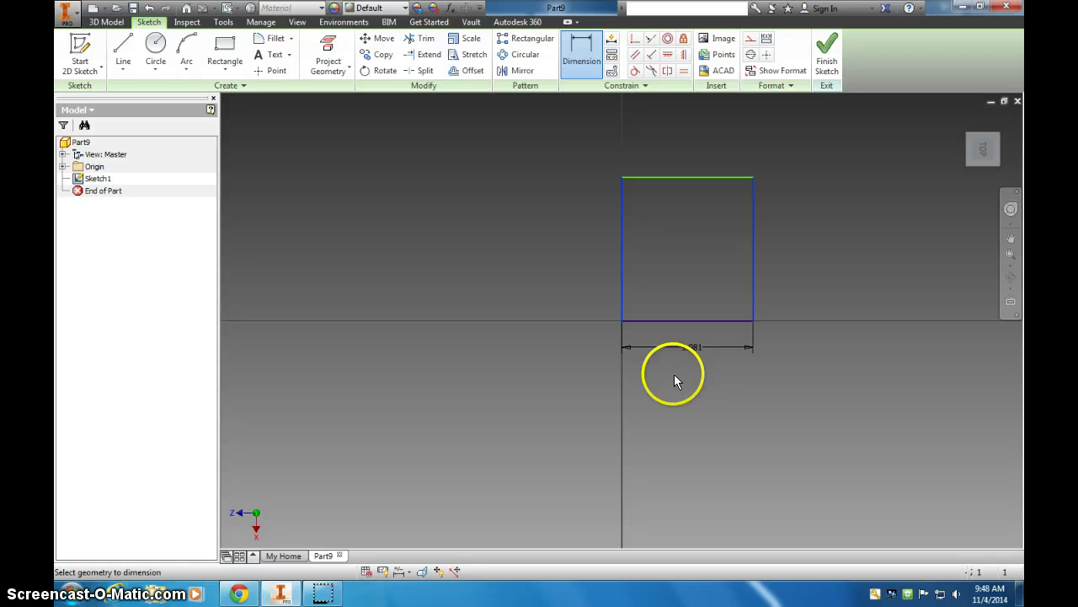
{"action": "left_click", "coordinate": [696, 377]}
{"action": "type", "text": "50"}
{"action": "key", "text": "Return"}
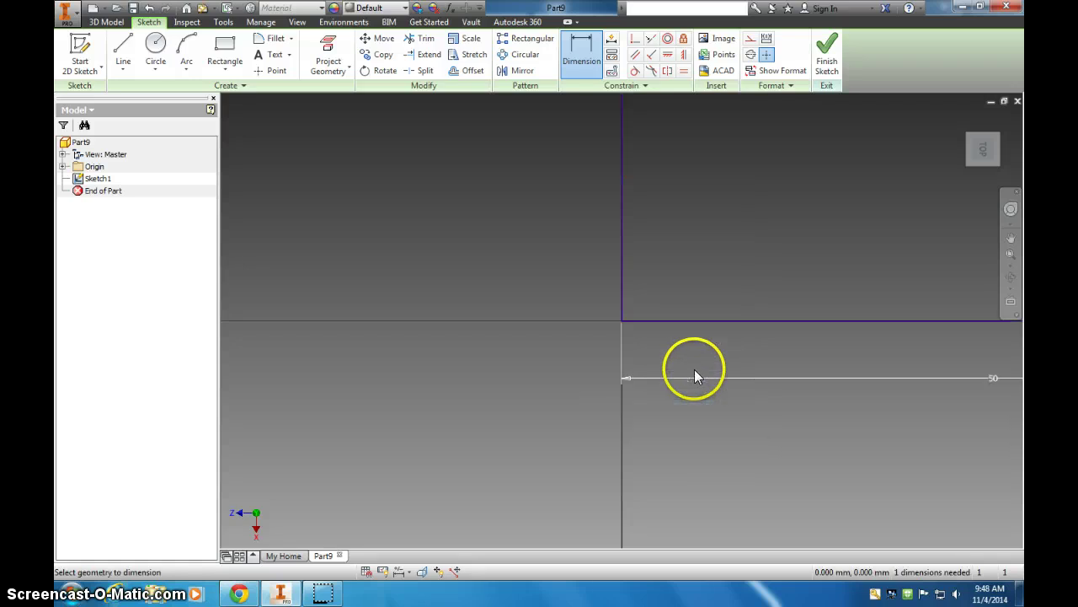
{"action": "scroll", "coordinate": [816, 330], "scroll_direction": "down", "scroll_amount": 5}
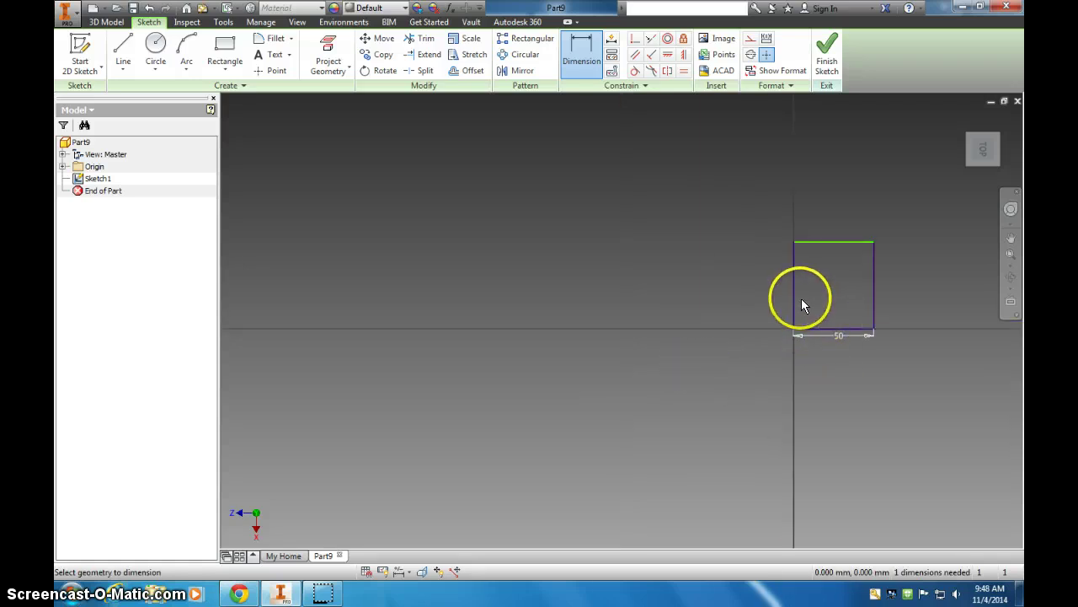
{"action": "left_click", "coordinate": [821, 243]}
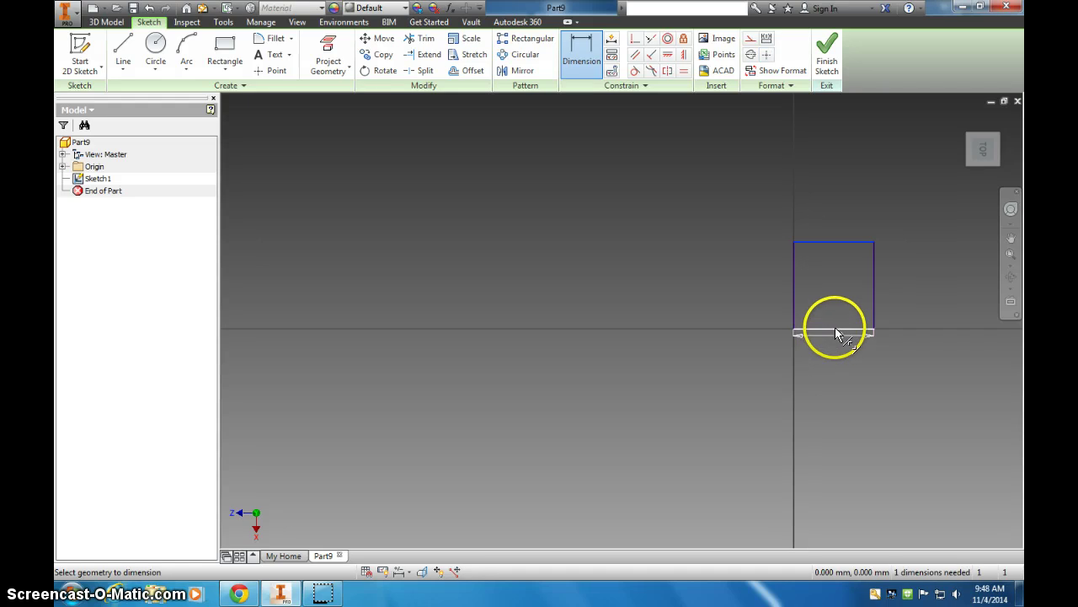
{"action": "left_click", "coordinate": [835, 328]}
{"action": "left_click", "coordinate": [732, 277]}
{"action": "type", "text": "100"}
{"action": "key", "text": "Return"}
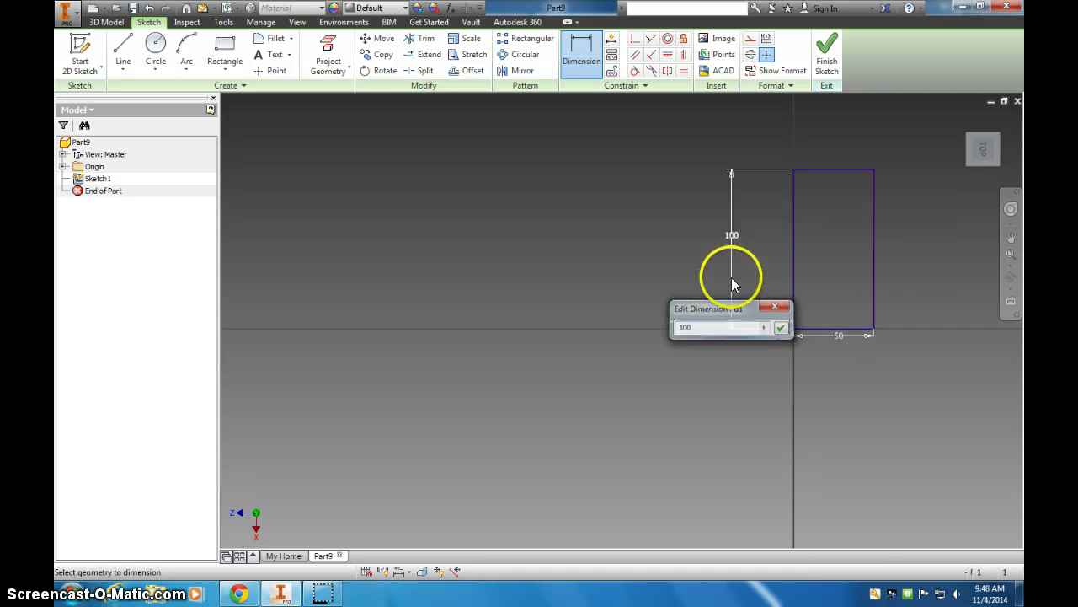
Finish the sketch and extrude the 50 by 100 rectangle into a solid block, shown in isometric view.
{"action": "left_click", "coordinate": [830, 50]}
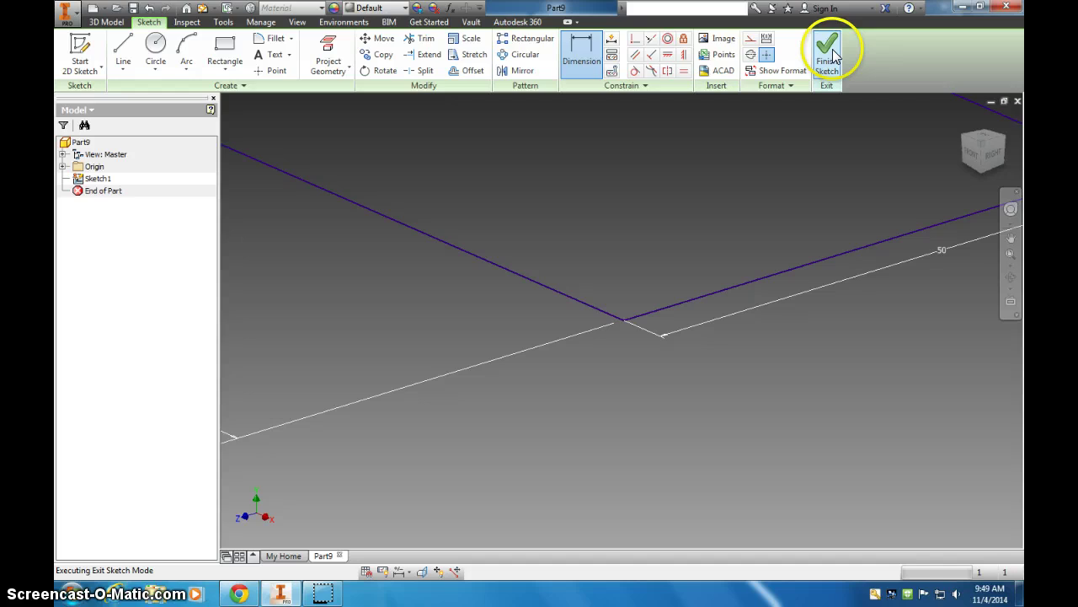
{"action": "left_click", "coordinate": [123, 57]}
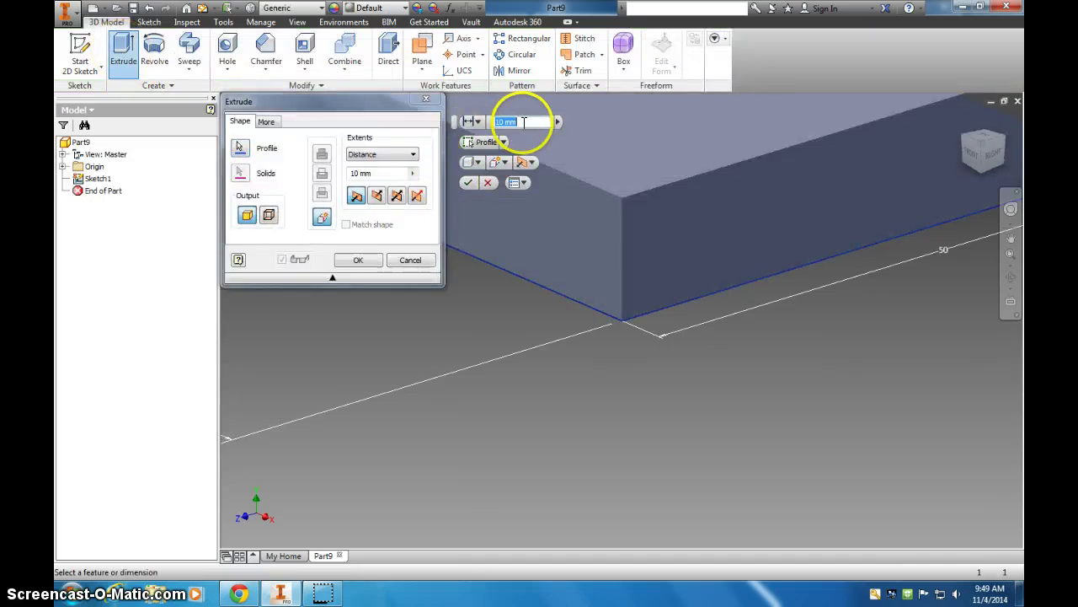
{"action": "key", "text": "Return"}
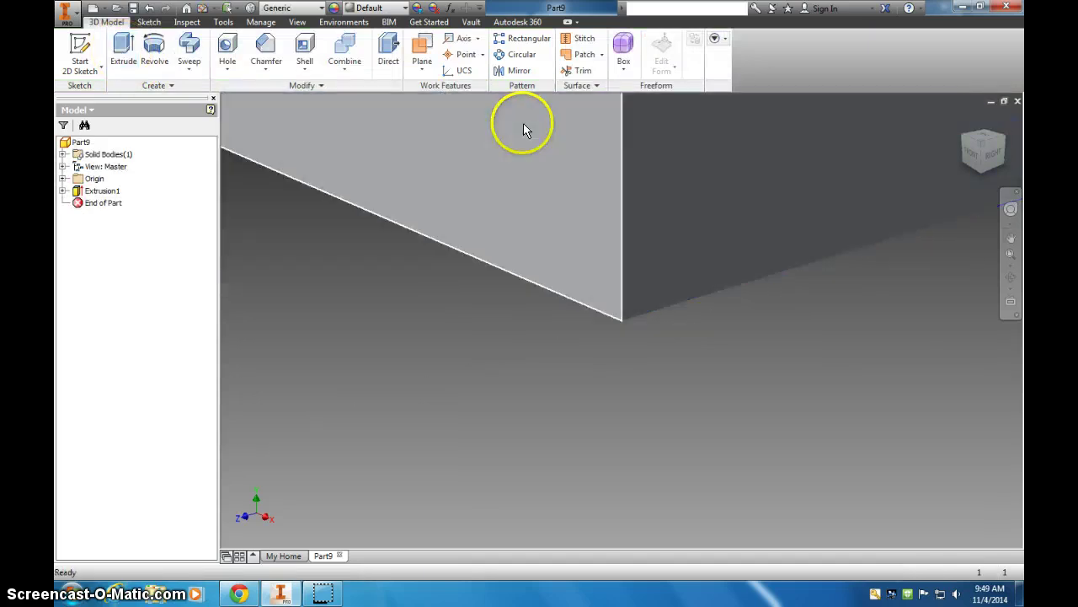
{"action": "left_click", "coordinate": [982, 150]}
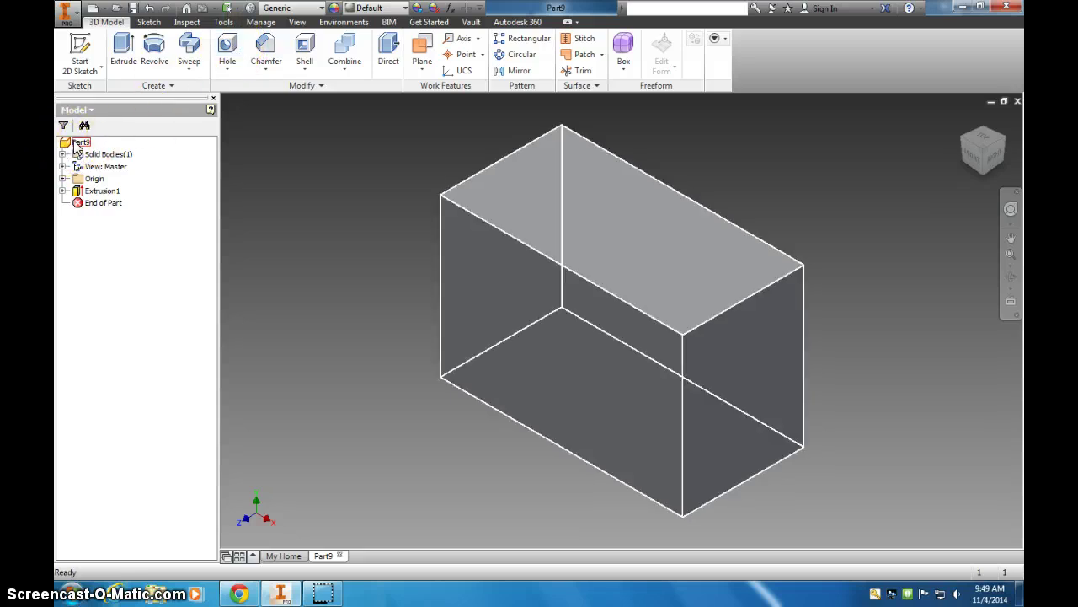
{"action": "left_click", "coordinate": [284, 65]}
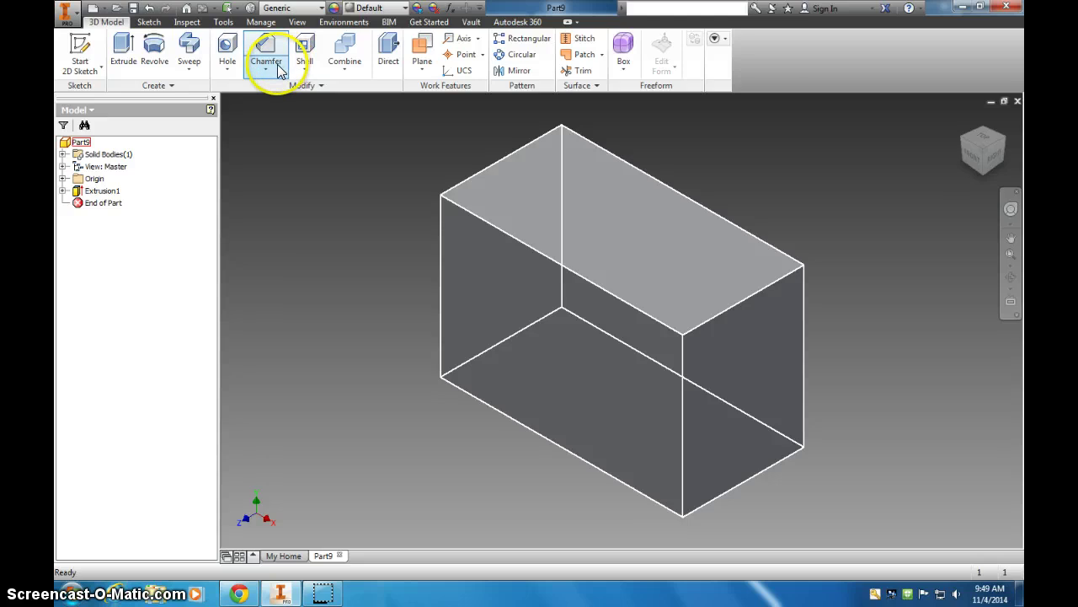
Start the Chamfer command on the block, then bring the Google Docs assignment to the front.
{"action": "left_click", "coordinate": [274, 52]}
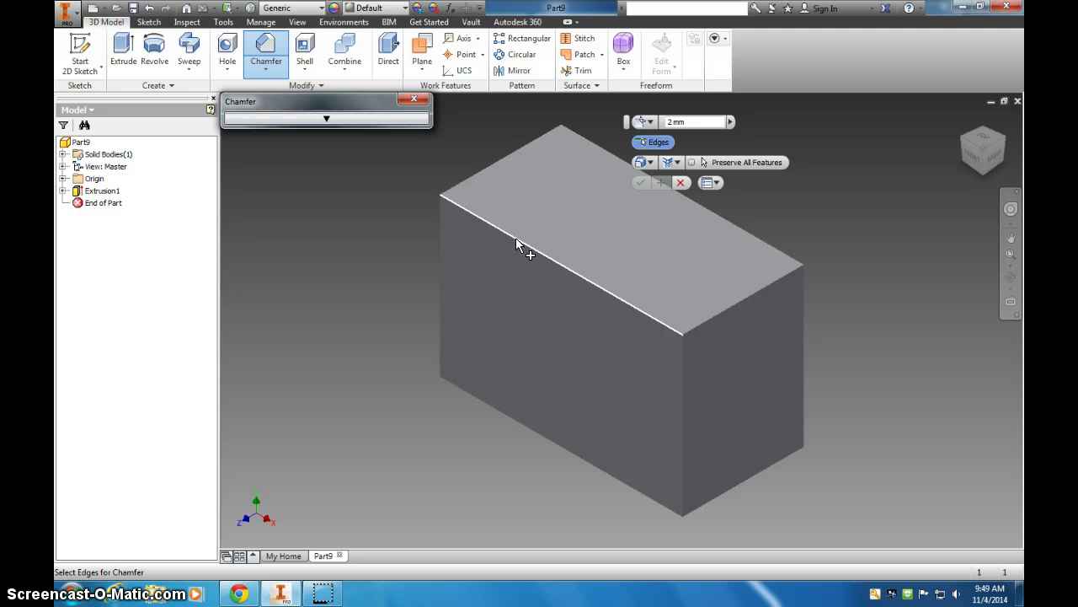
{"action": "left_click", "coordinate": [518, 289]}
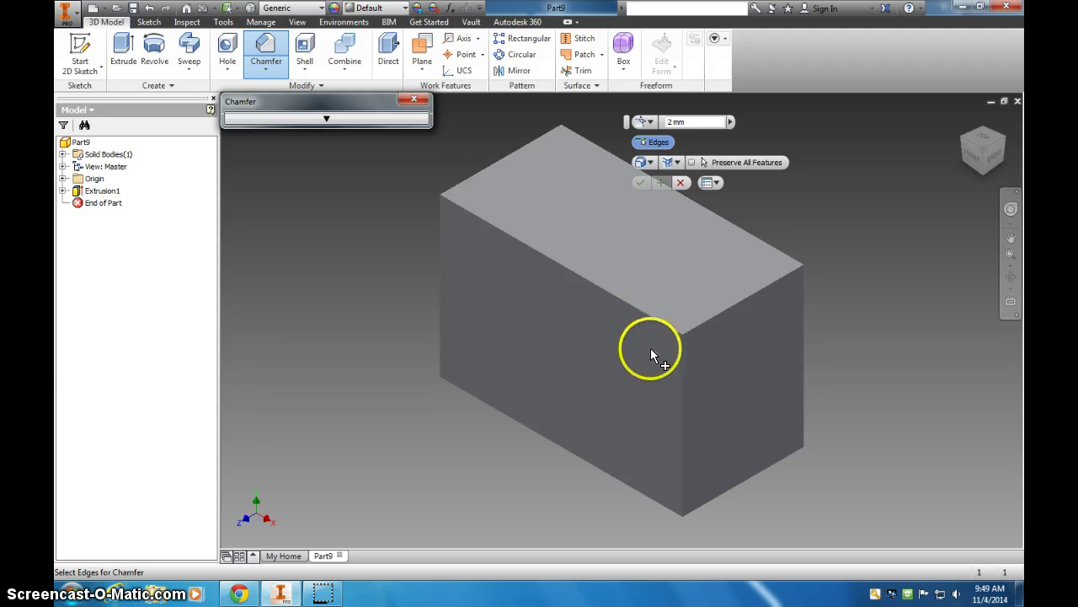
{"action": "key", "text": "alt+Tab"}
Scroll up to the Model 2 – Mounting Bracket stainless steel table.
{"action": "scroll", "coordinate": [620, 304], "scroll_direction": "up", "scroll_amount": 7}
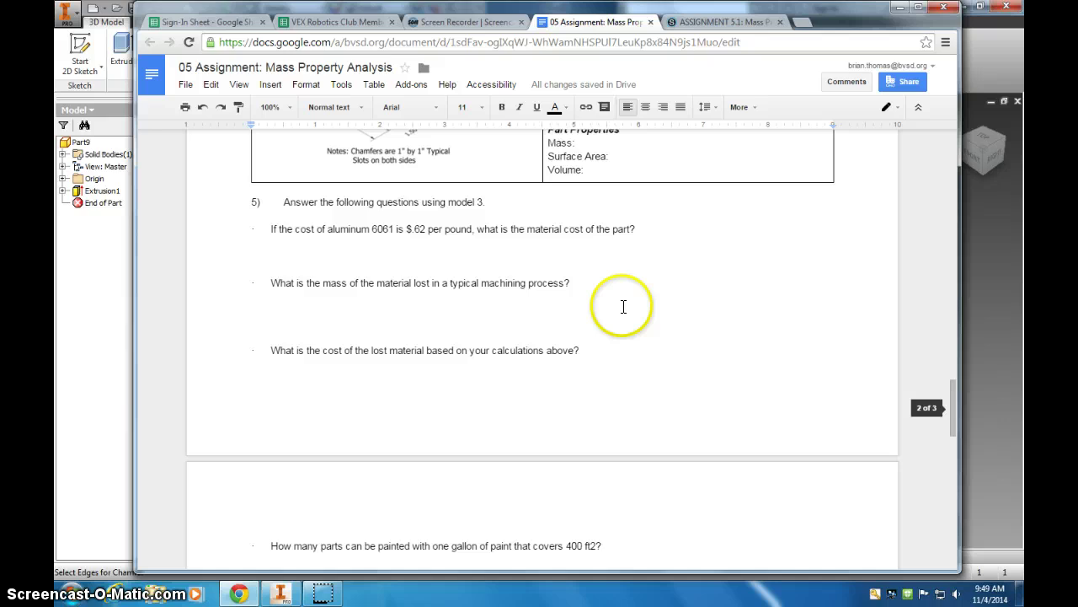
{"action": "scroll", "coordinate": [620, 305], "scroll_direction": "up", "scroll_amount": 6}
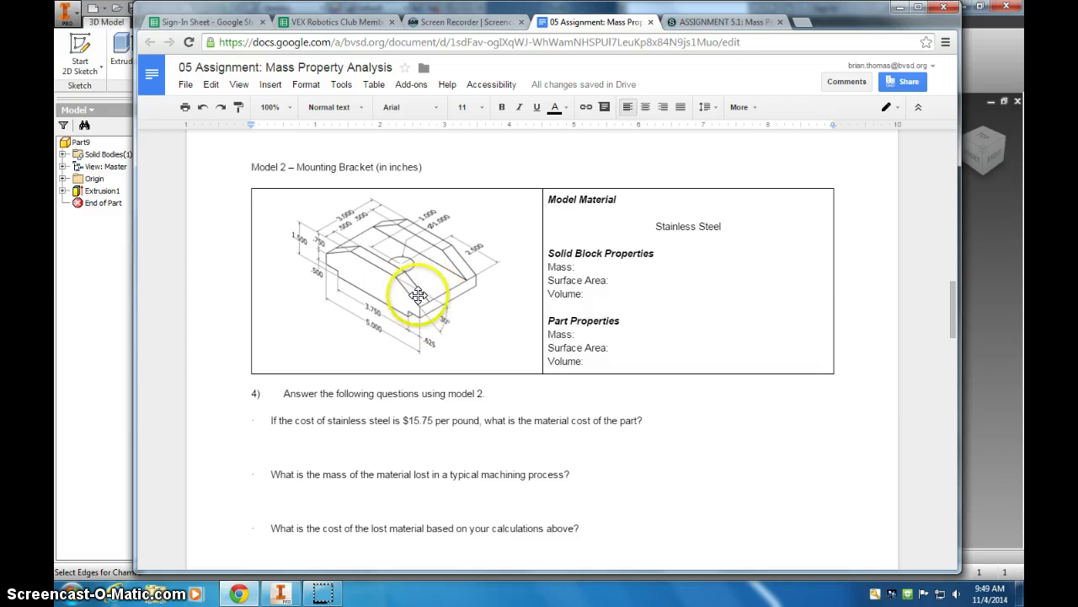
Chamfer the block's top front edge using Distance and Angle: distance 20, angle 60.
{"action": "key", "text": "alt+Tab"}
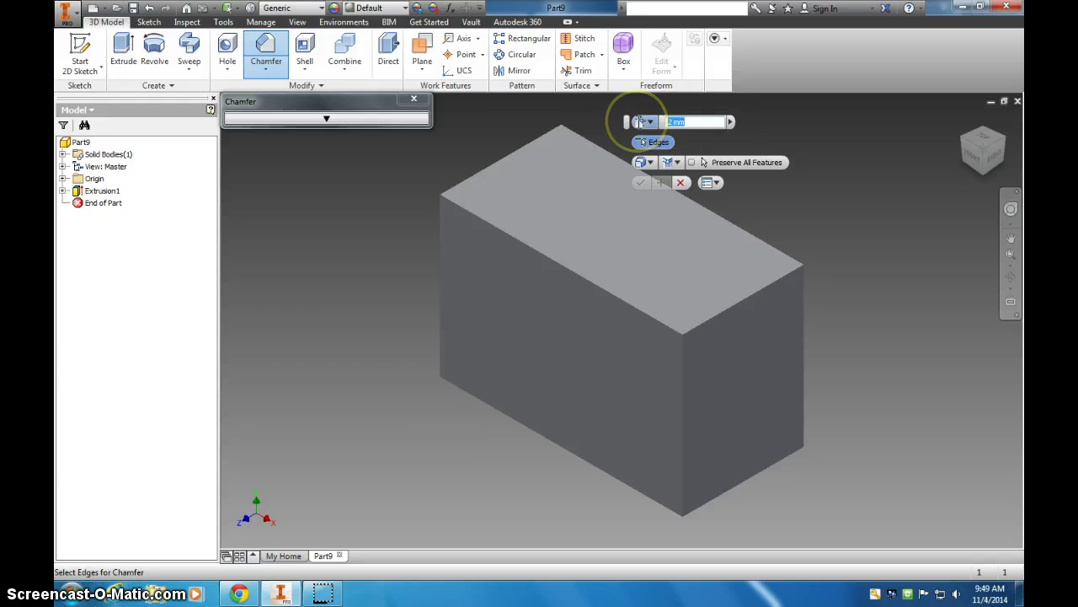
{"action": "type", "text": "20"}
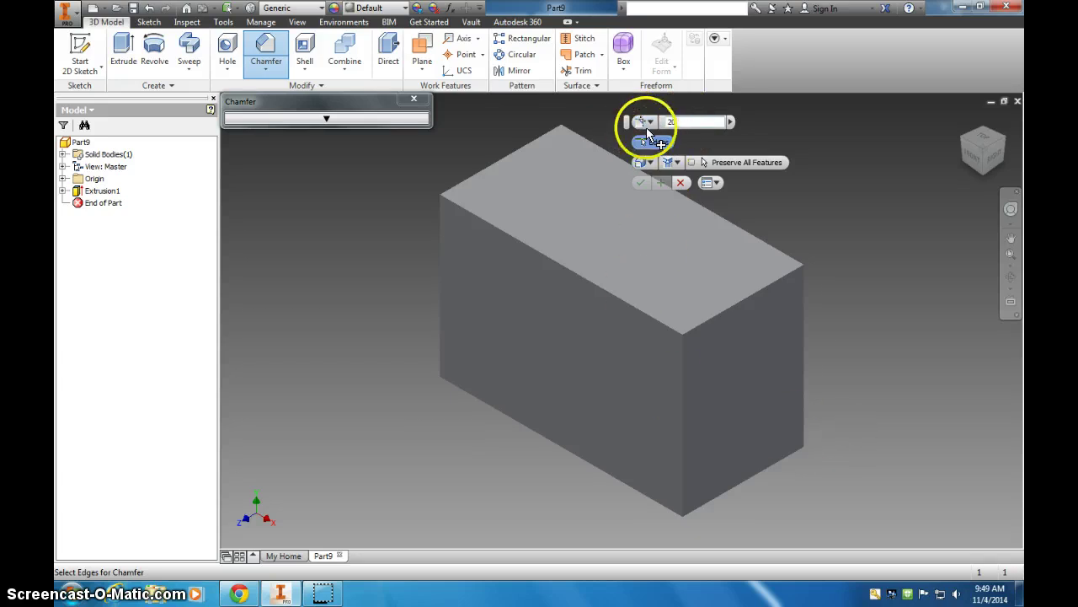
{"action": "left_click", "coordinate": [644, 123]}
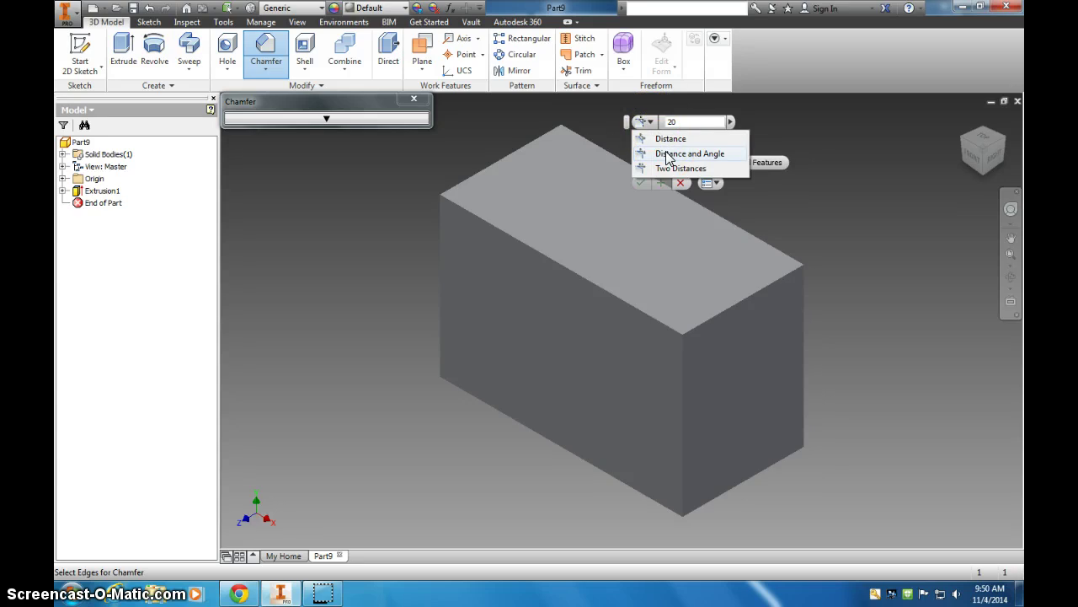
{"action": "left_click", "coordinate": [667, 154]}
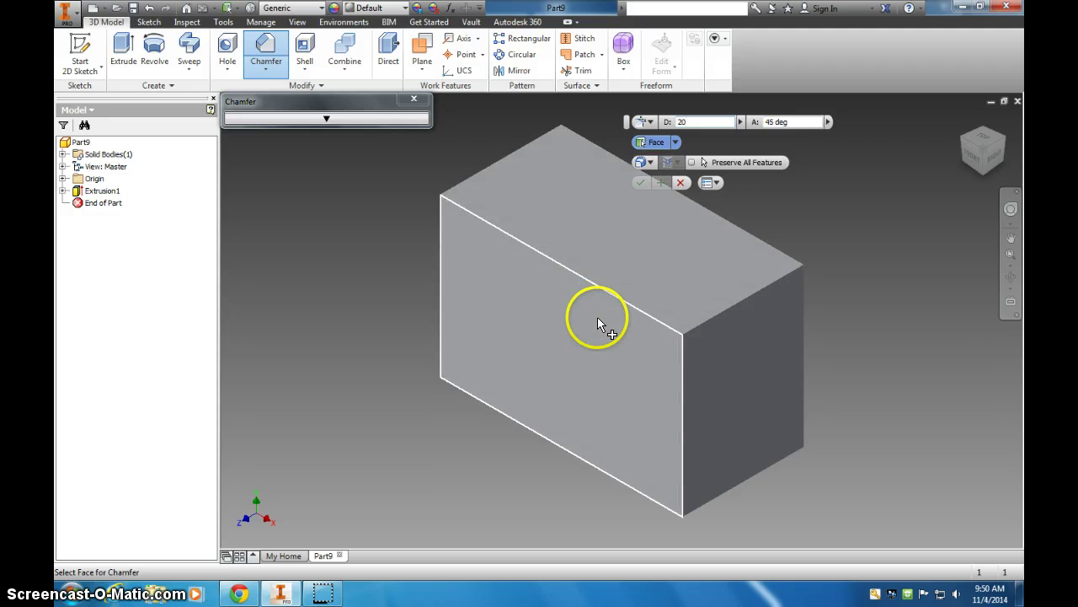
{"action": "left_click", "coordinate": [597, 318]}
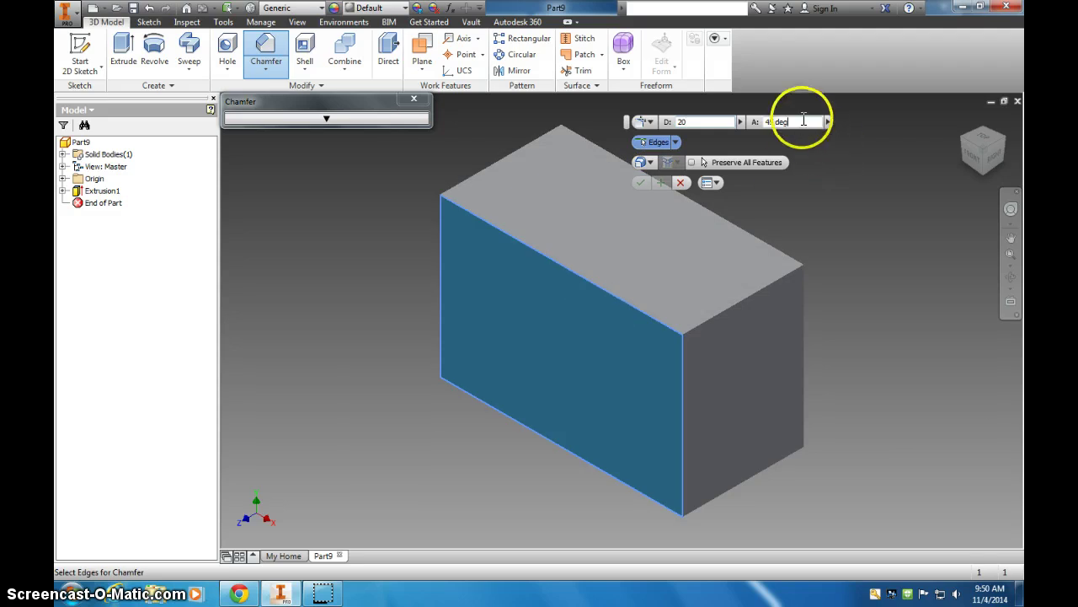
{"action": "left_click_drag", "start_coordinate": [802, 122], "coordinate": [756, 120]}
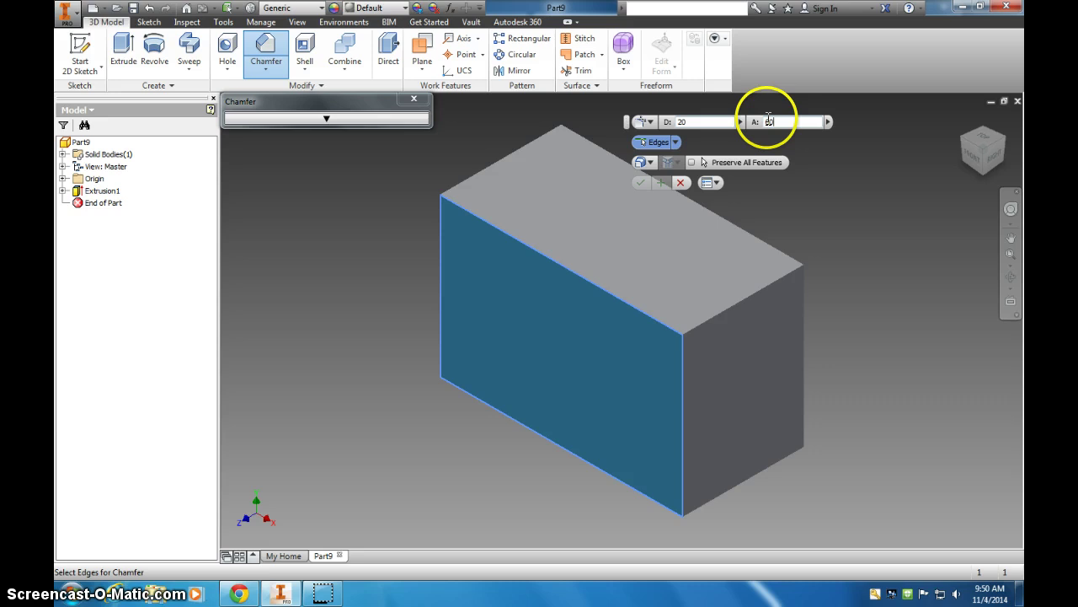
{"action": "left_click", "coordinate": [581, 278]}
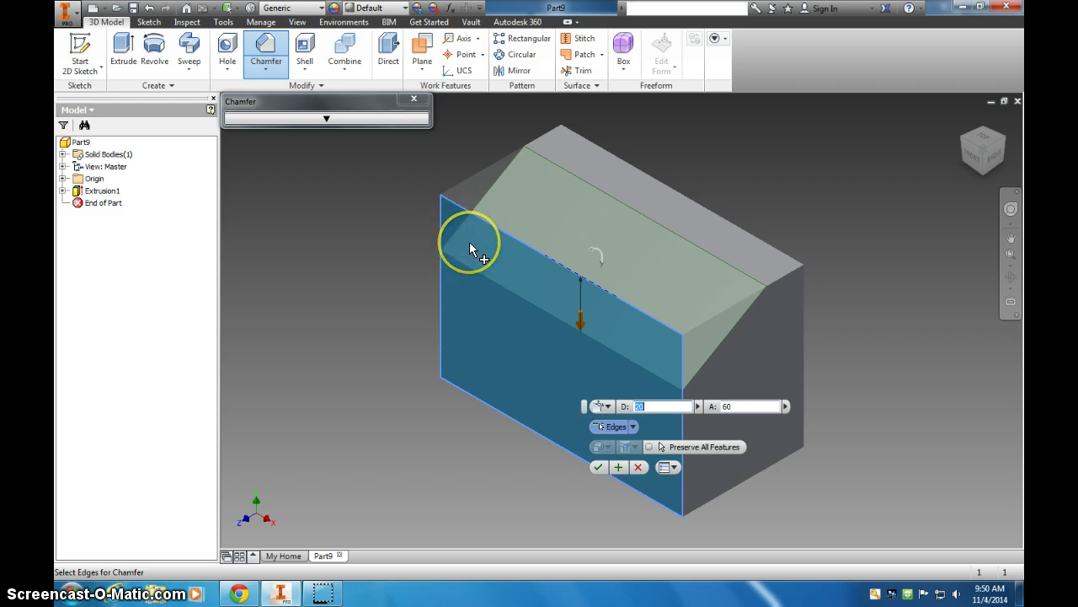
{"action": "key", "text": "alt+Tab"}
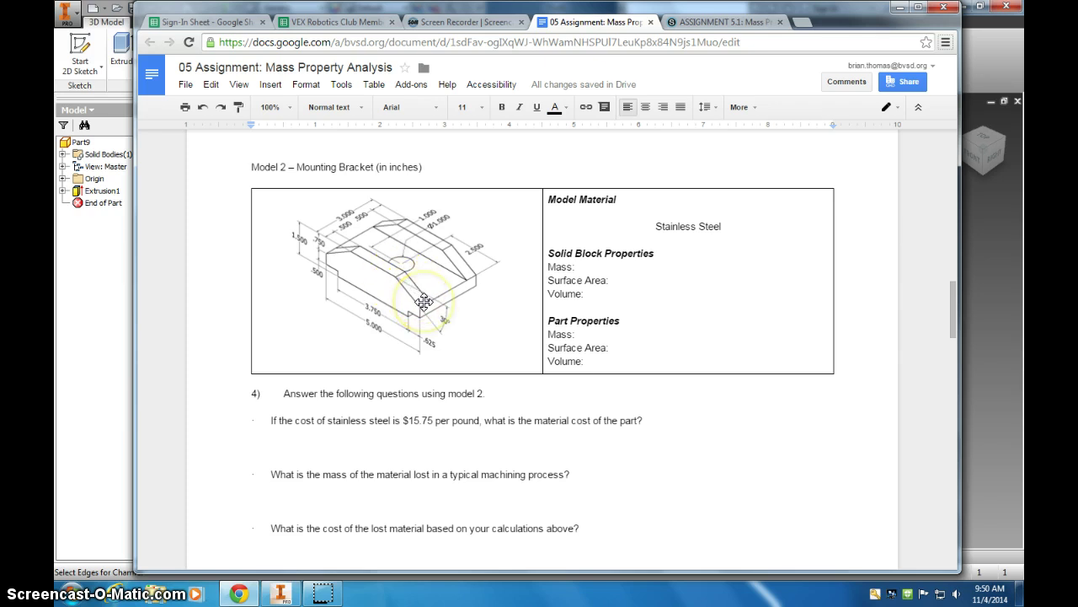
{"action": "key", "text": "alt+Tab"}
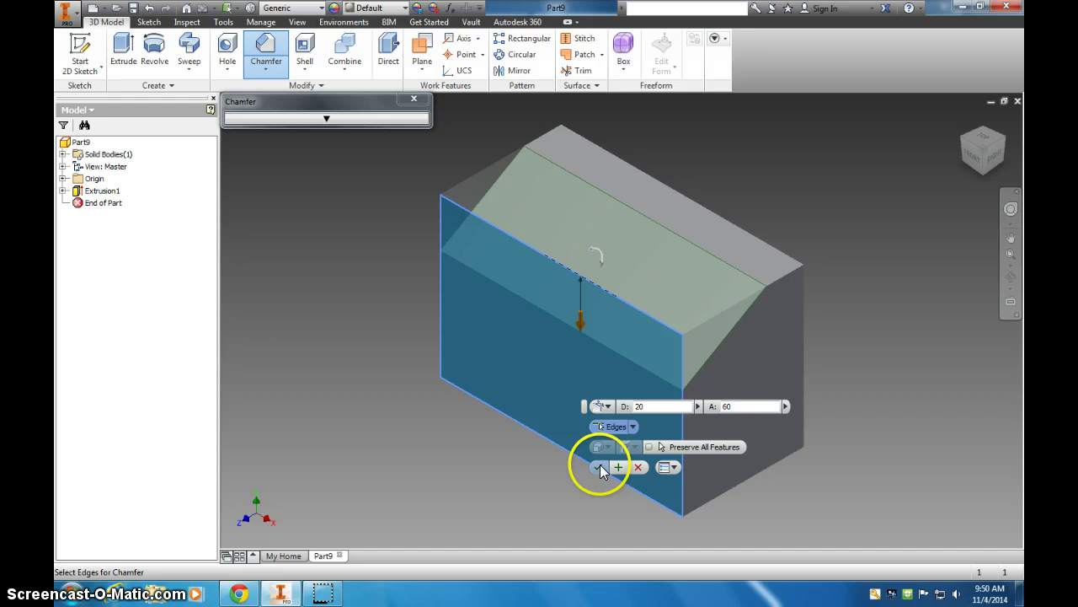
{"action": "key", "text": "Return"}
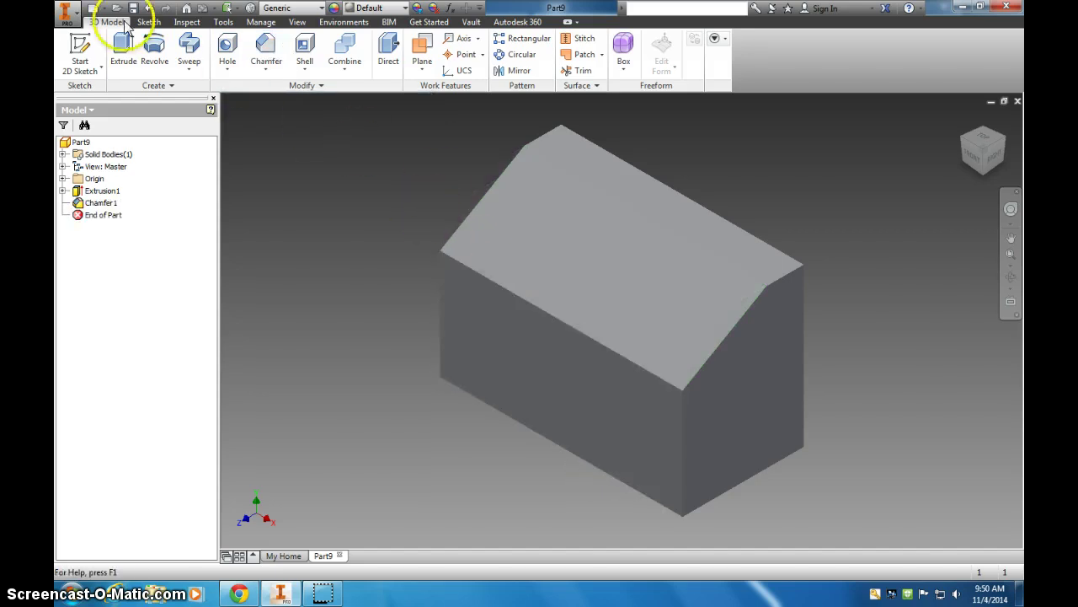
Sketch two 10 mm diameter circles side by side on the block's front face.
{"action": "left_click", "coordinate": [532, 360]}
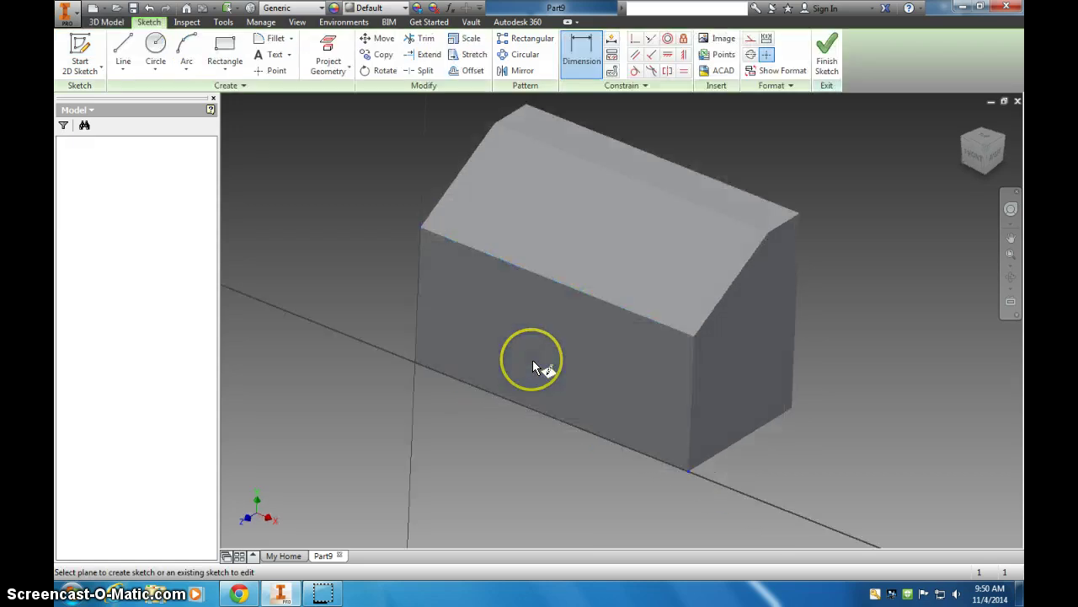
{"action": "left_click", "coordinate": [155, 47]}
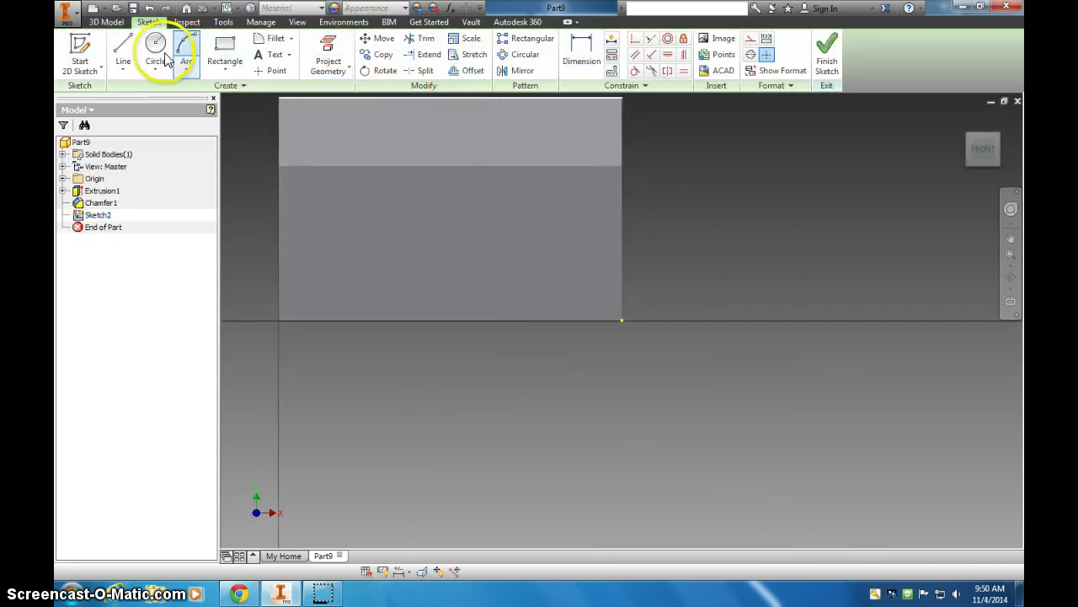
{"action": "left_click", "coordinate": [354, 237]}
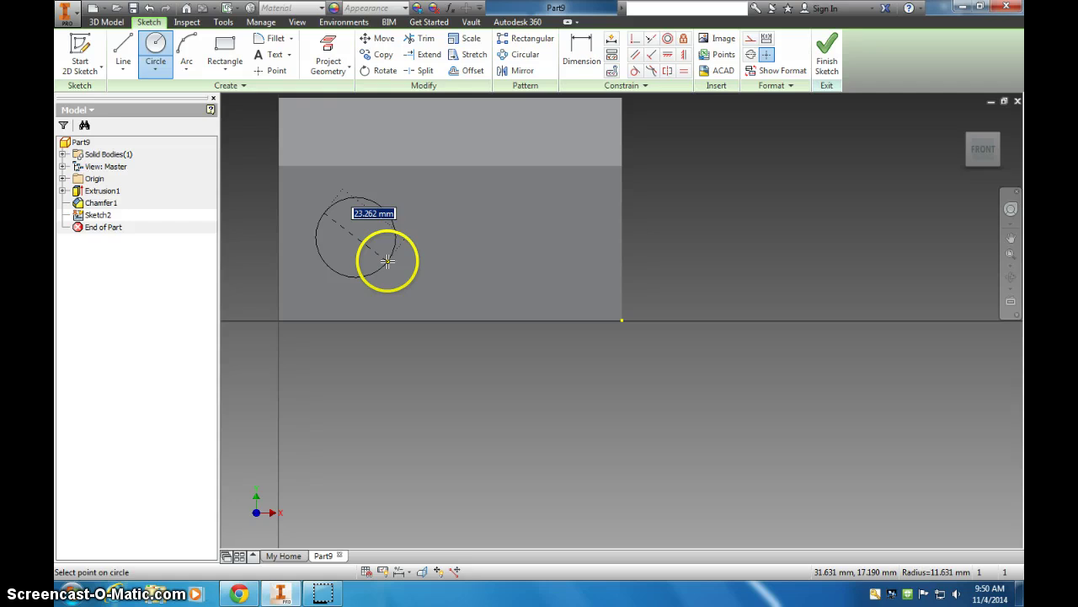
{"action": "type", "text": "10"}
{"action": "key", "text": "Return"}
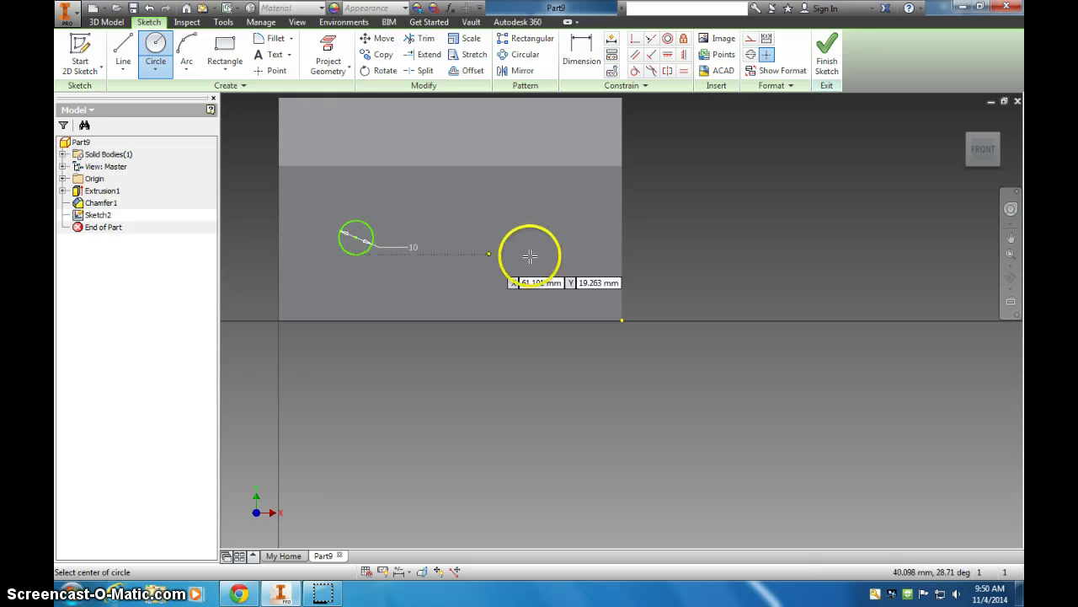
{"action": "left_click", "coordinate": [493, 224]}
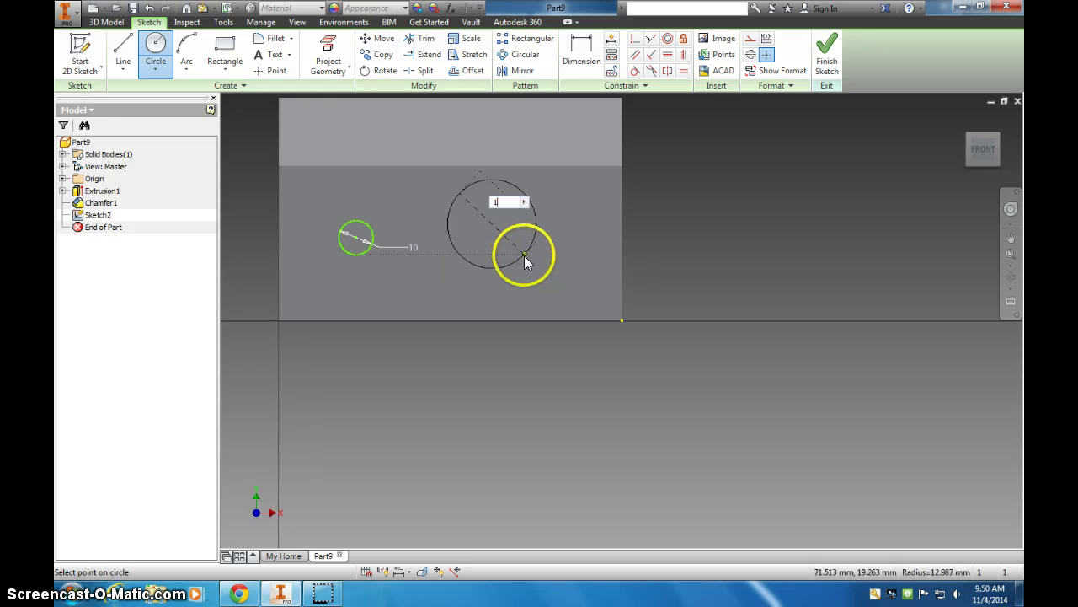
{"action": "type", "text": "10"}
{"action": "key", "text": "Return"}
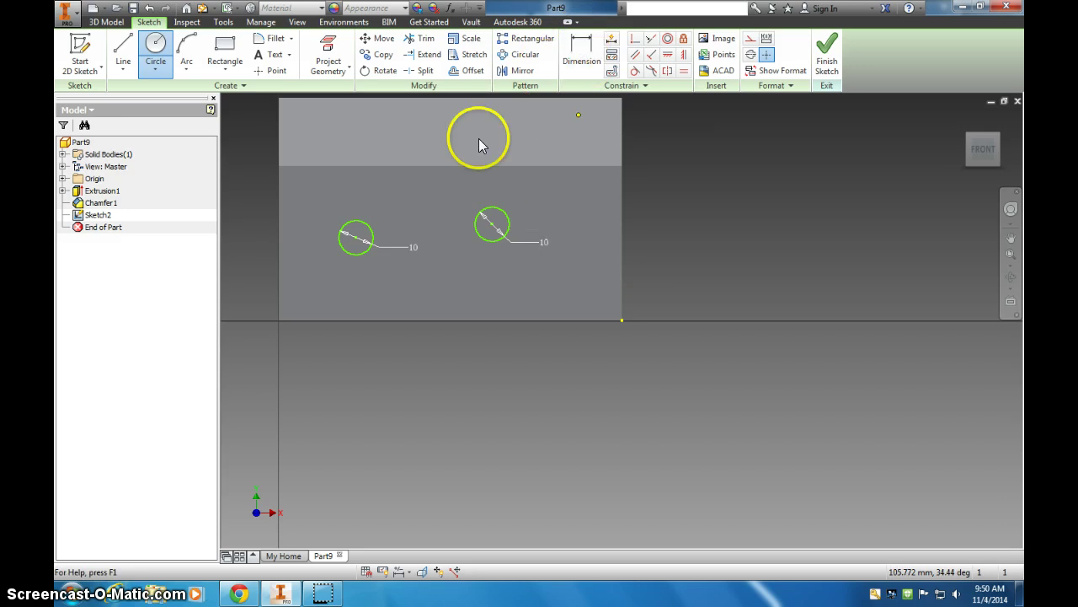
Dimension the left circle's centre 25 mm from the block's left edge.
{"action": "left_click", "coordinate": [278, 239]}
{"action": "left_click", "coordinate": [356, 240]}
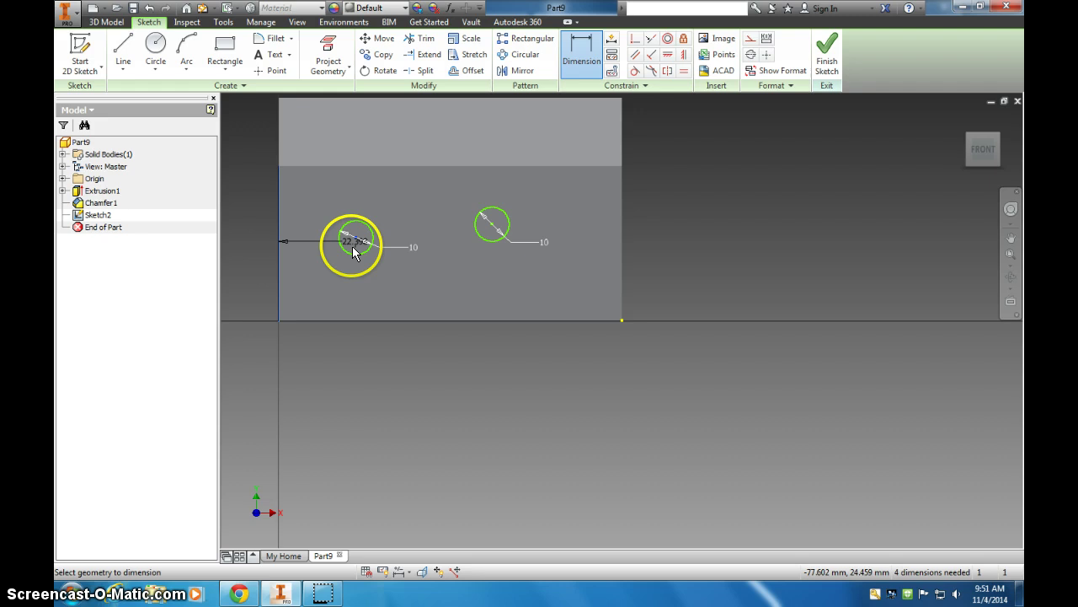
{"action": "left_click", "coordinate": [337, 360]}
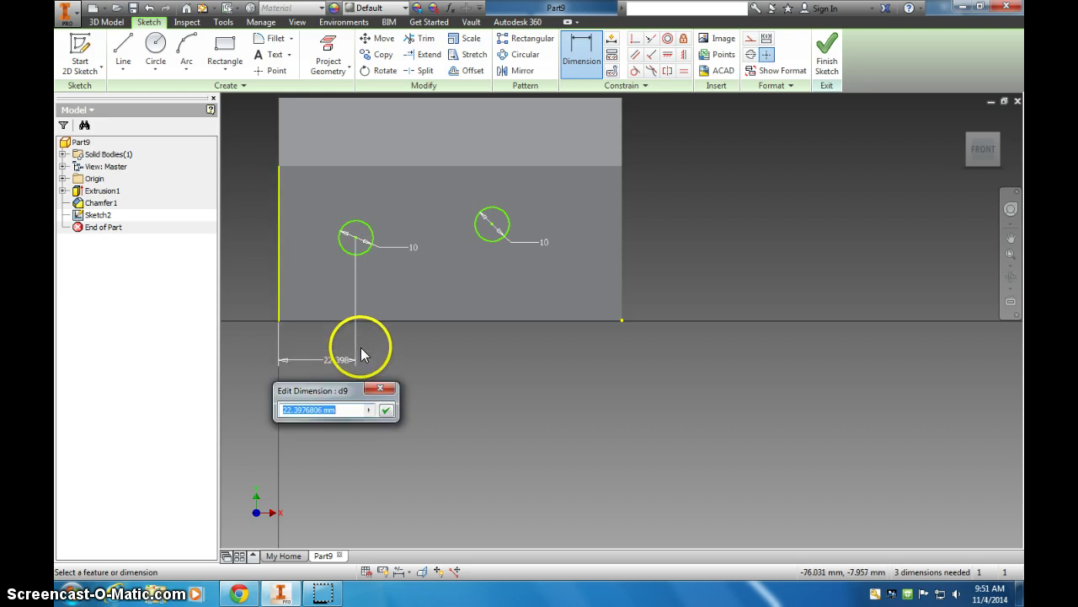
{"action": "type", "text": "25"}
{"action": "key", "text": "Return"}
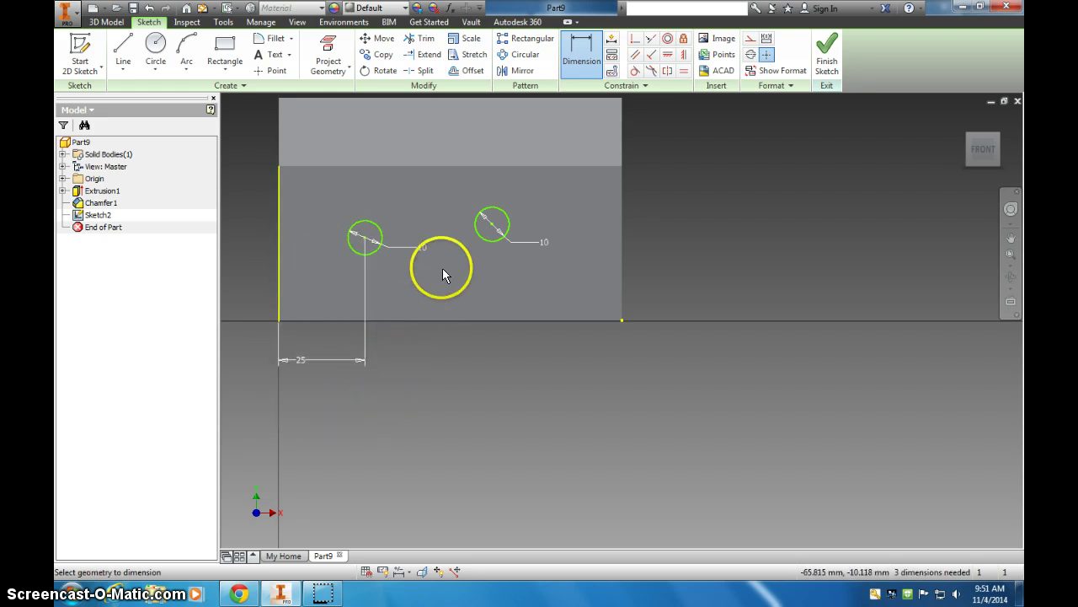
Dimension the right circle's centre 25 mm from the block's right edge.
{"action": "left_click", "coordinate": [622, 227]}
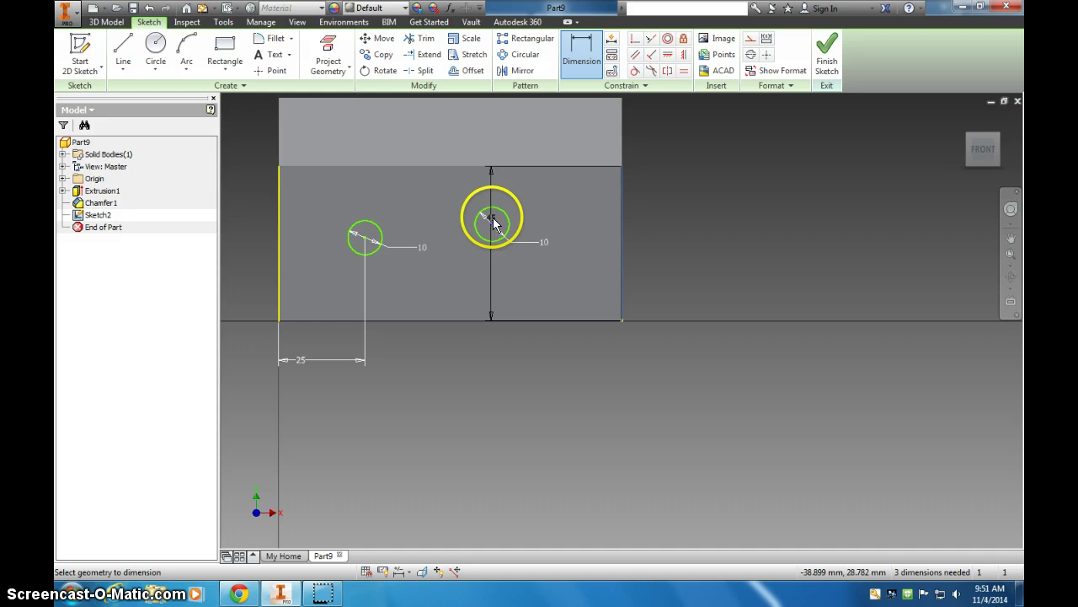
{"action": "left_click", "coordinate": [492, 222]}
{"action": "left_click", "coordinate": [632, 326]}
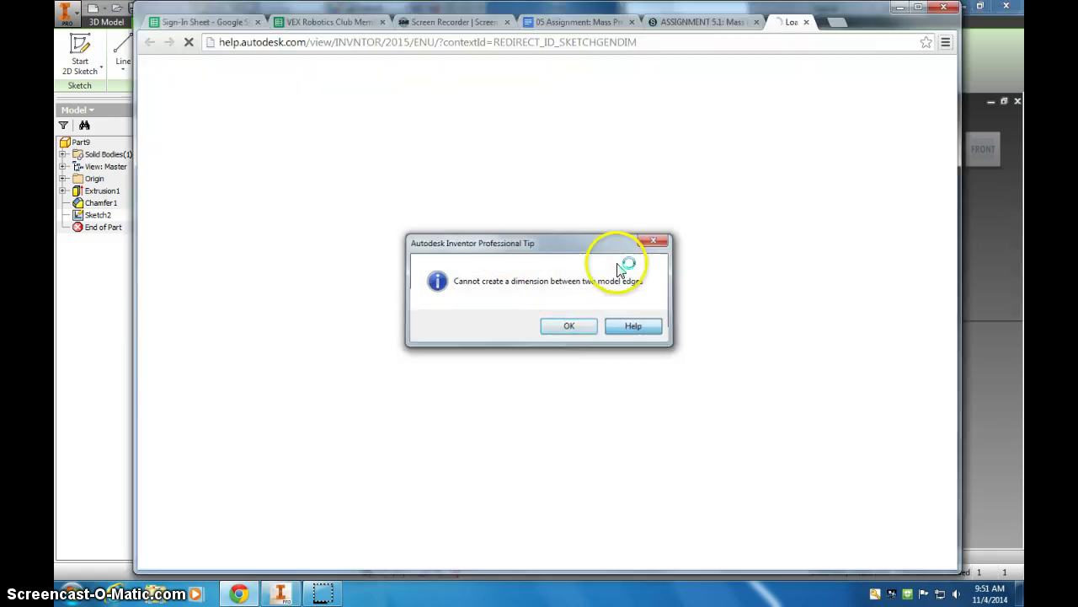
{"action": "key", "text": "alt+Tab"}
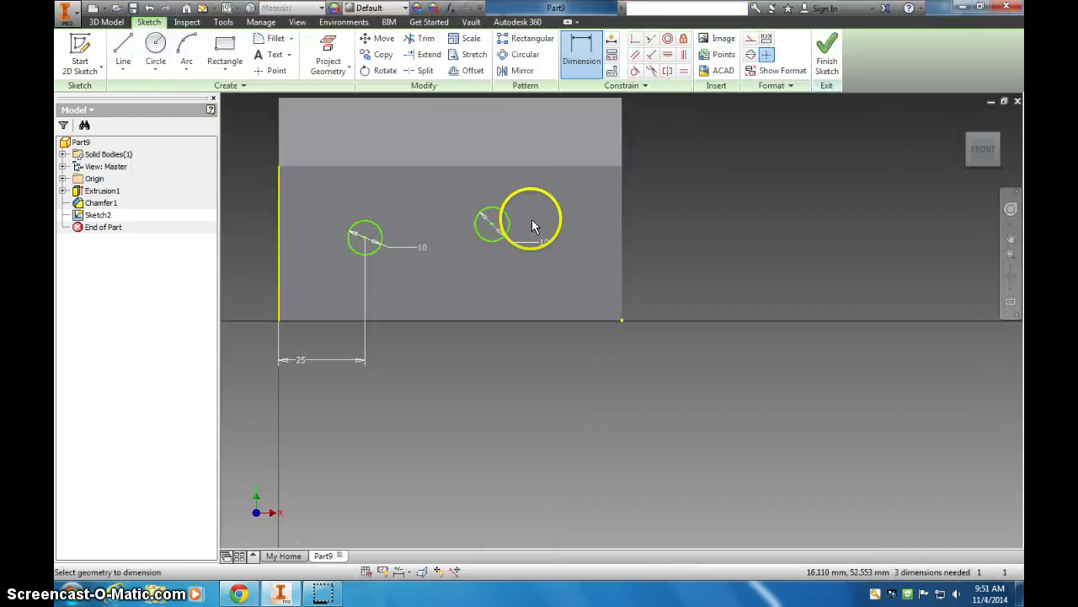
{"action": "left_click", "coordinate": [606, 166]}
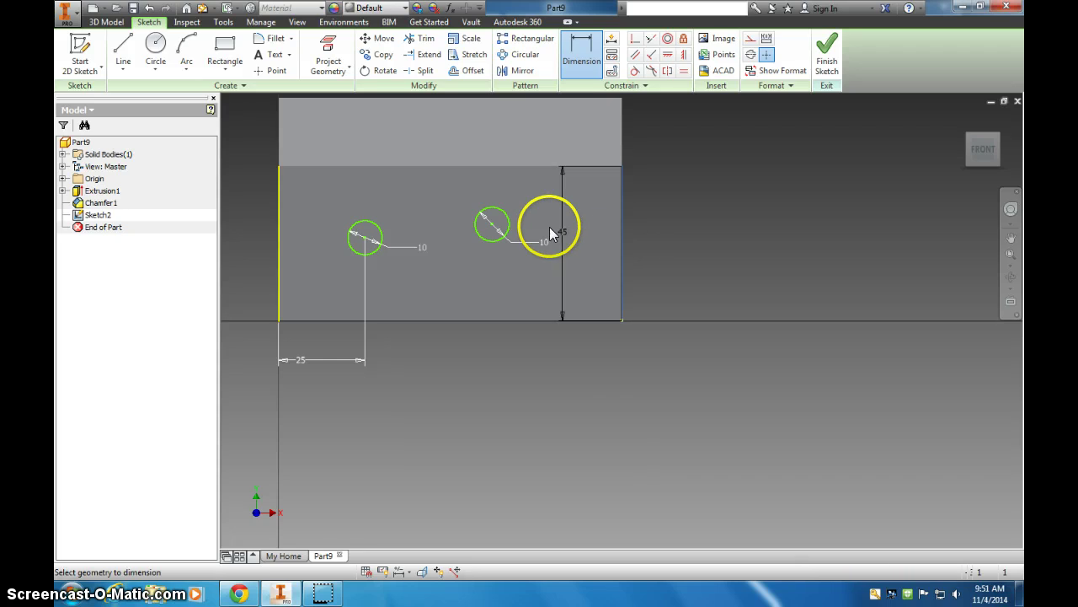
{"action": "left_click", "coordinate": [492, 223]}
{"action": "left_click", "coordinate": [545, 357]}
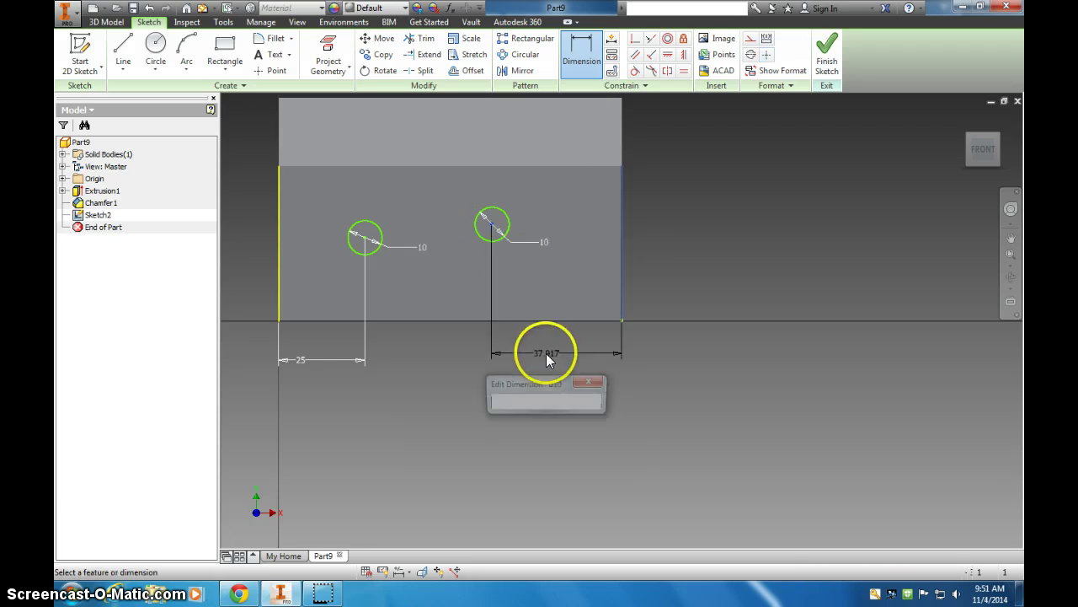
{"action": "key", "text": "Return"}
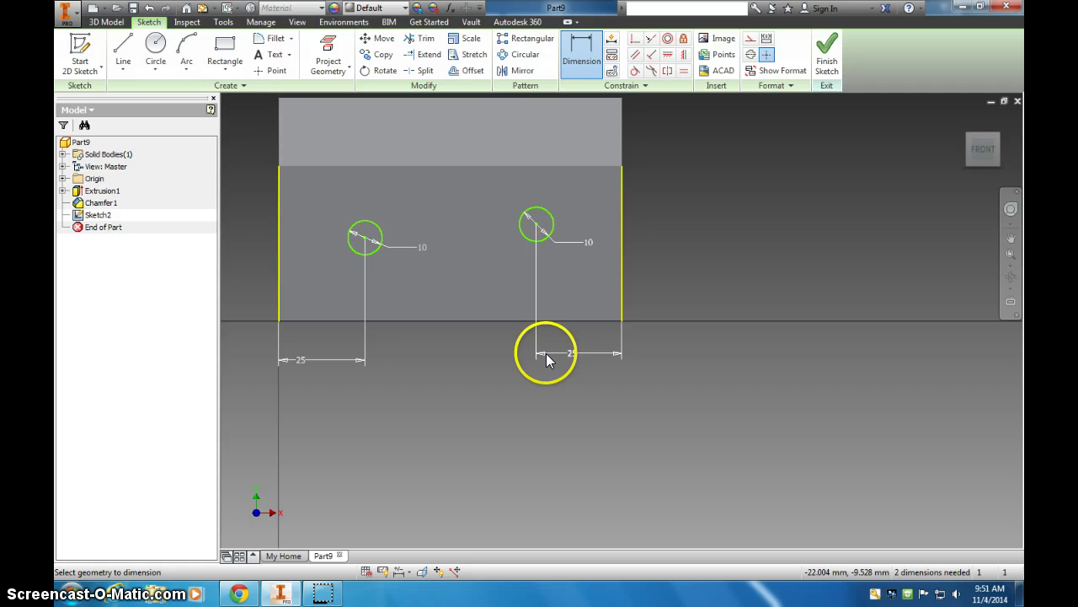
Constrain the two circle centres to be horizontally level.
{"action": "left_click", "coordinate": [670, 58]}
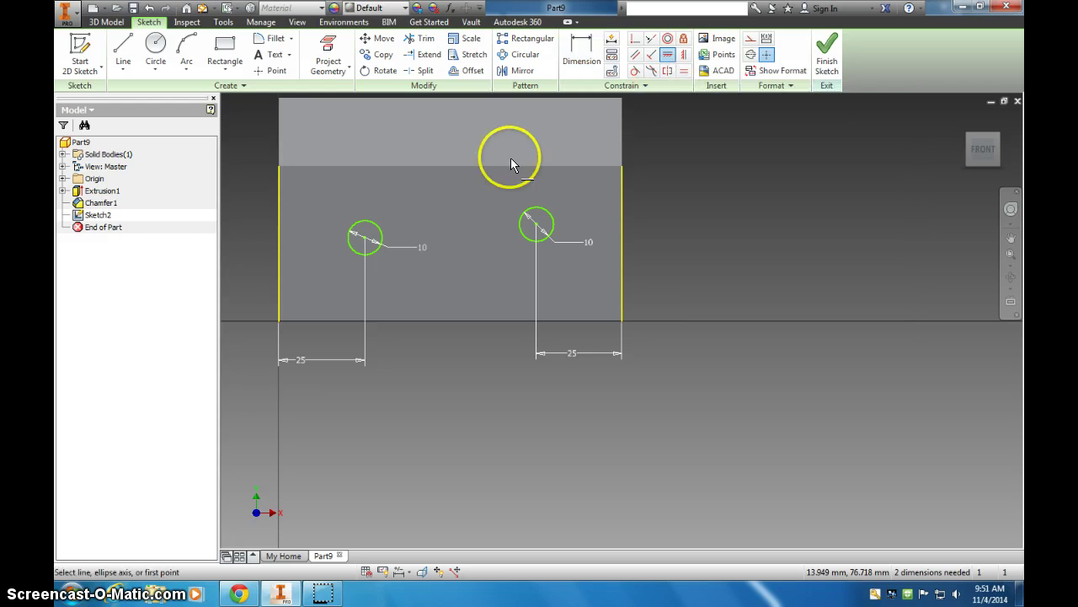
{"action": "left_click", "coordinate": [364, 241]}
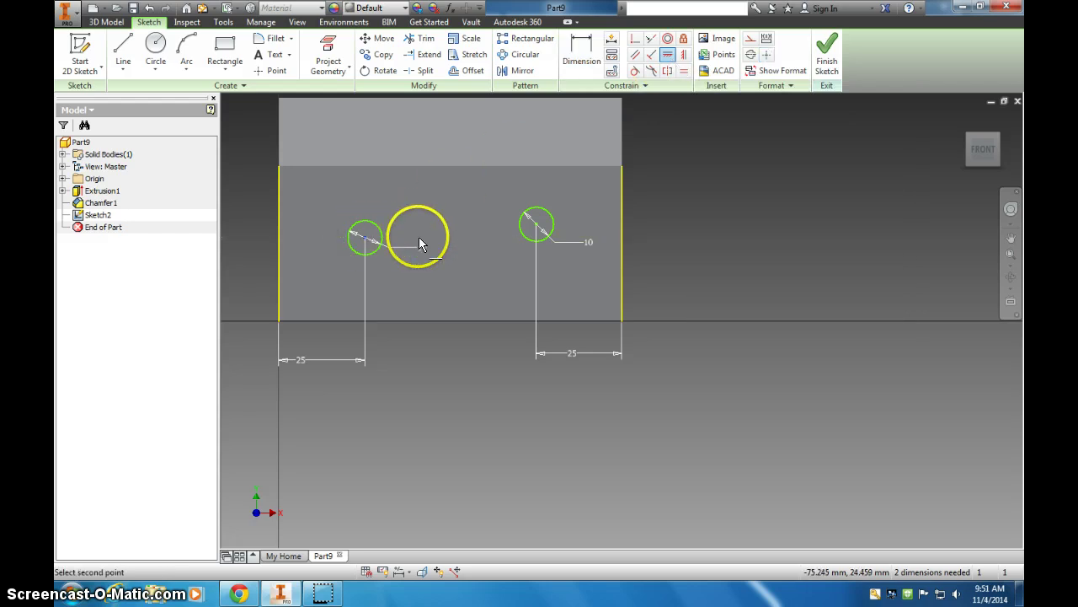
{"action": "left_click", "coordinate": [540, 226]}
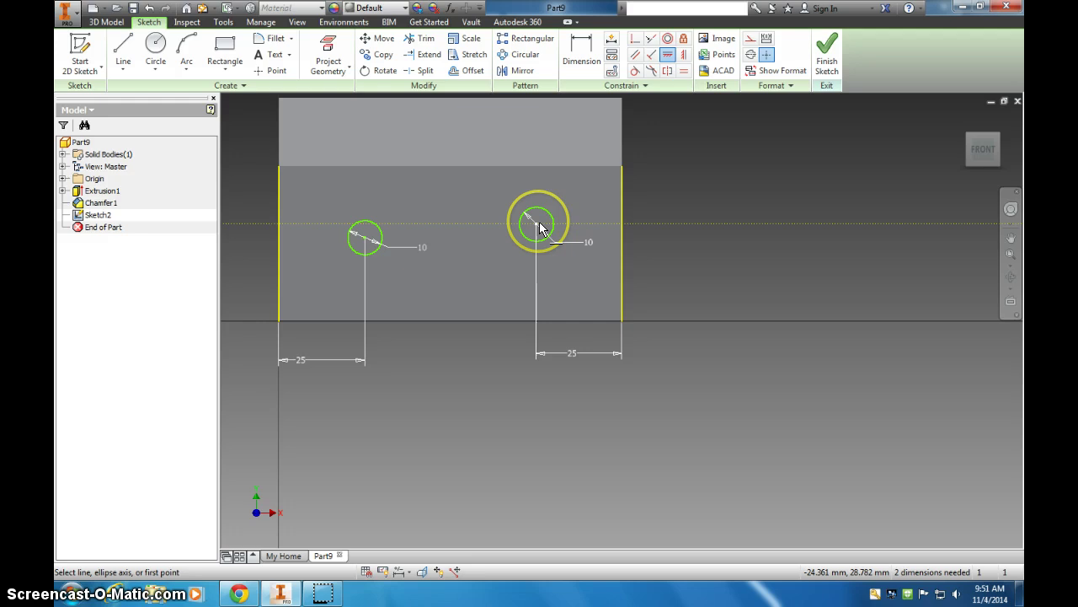
{"action": "left_click", "coordinate": [669, 54]}
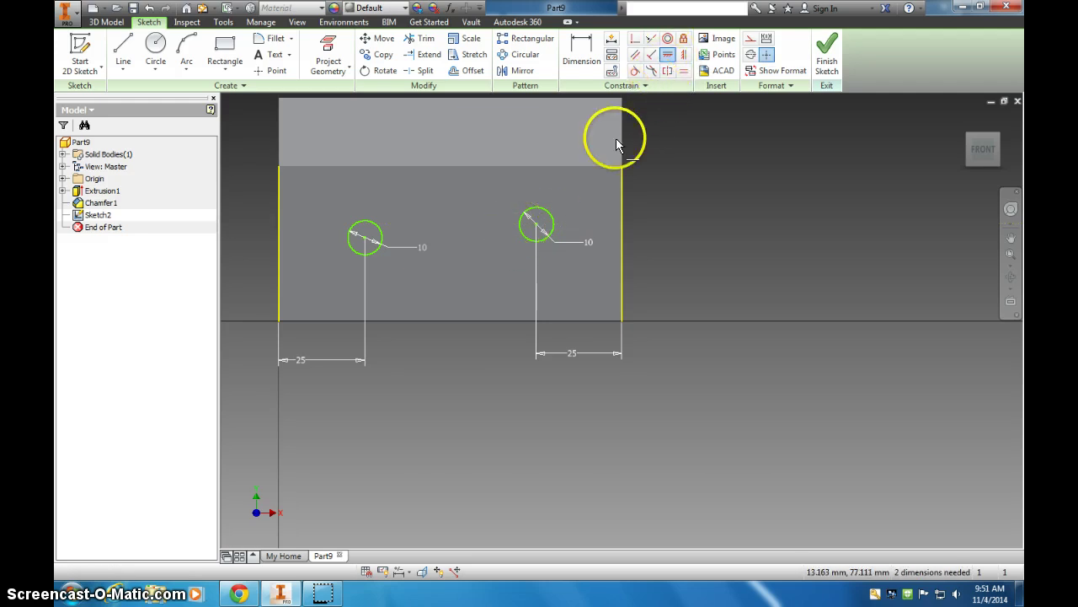
{"action": "left_click", "coordinate": [365, 241]}
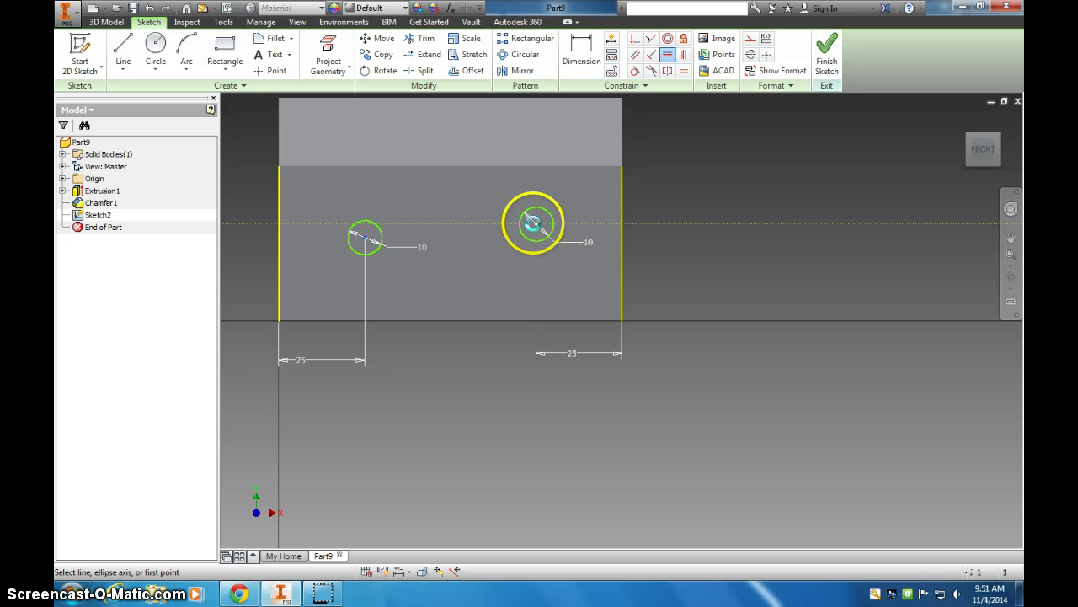
{"action": "left_click", "coordinate": [534, 223]}
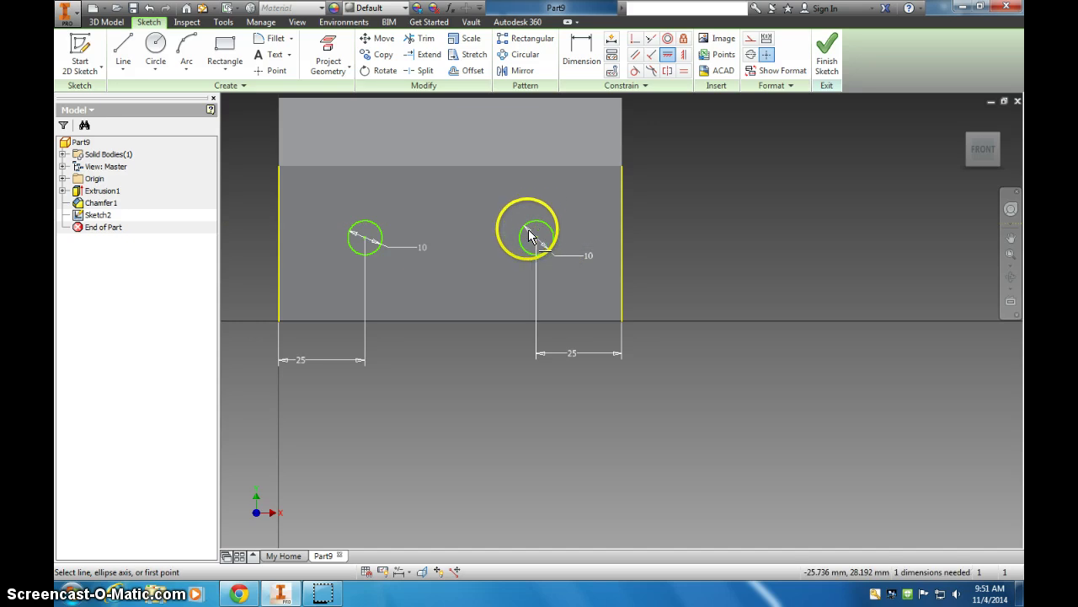
Dimension the left circle's centre 20 mm above the block's bottom edge.
{"action": "left_click", "coordinate": [581, 46]}
{"action": "left_click_drag", "start_coordinate": [368, 244], "coordinate": [372, 292]}
{"action": "left_click", "coordinate": [375, 321]}
{"action": "left_click", "coordinate": [261, 285]}
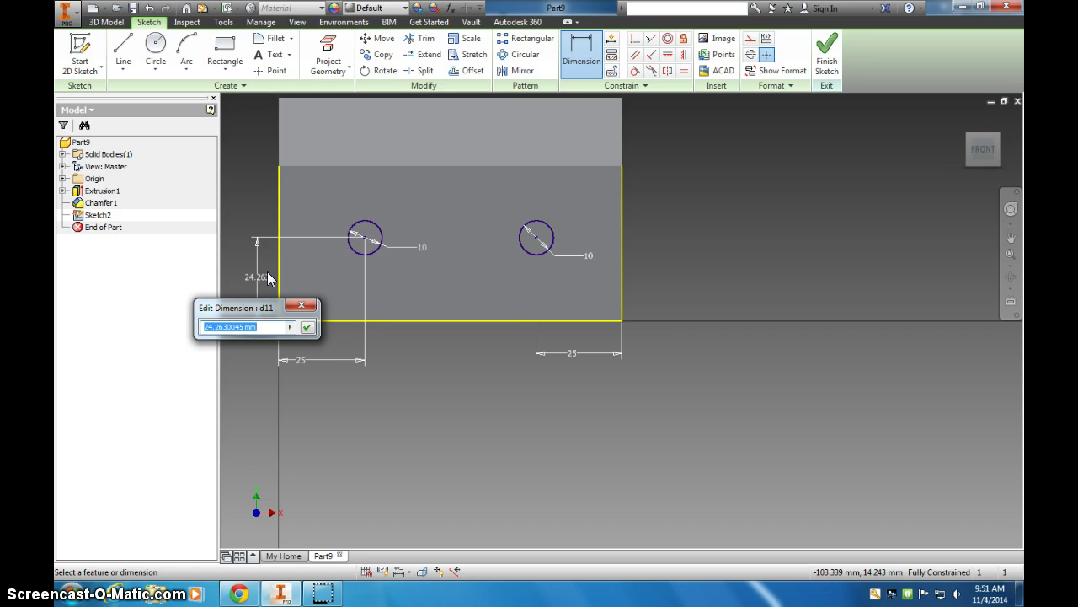
{"action": "key", "text": "Return"}
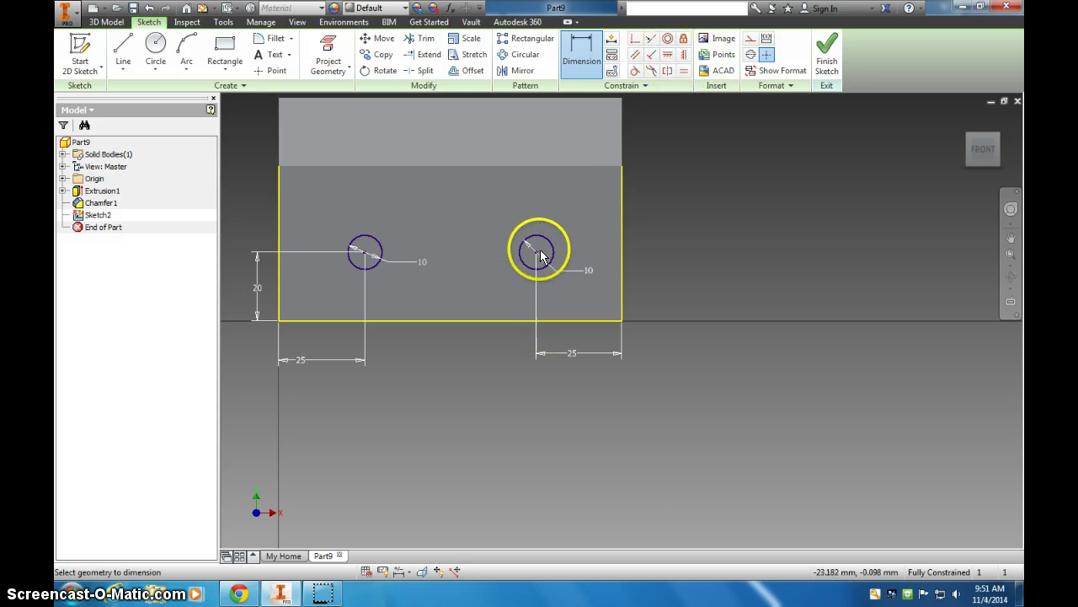
Draw top and bottom lines joining the two circles into a slot outline, then finish Sketch2.
{"action": "left_click", "coordinate": [123, 49]}
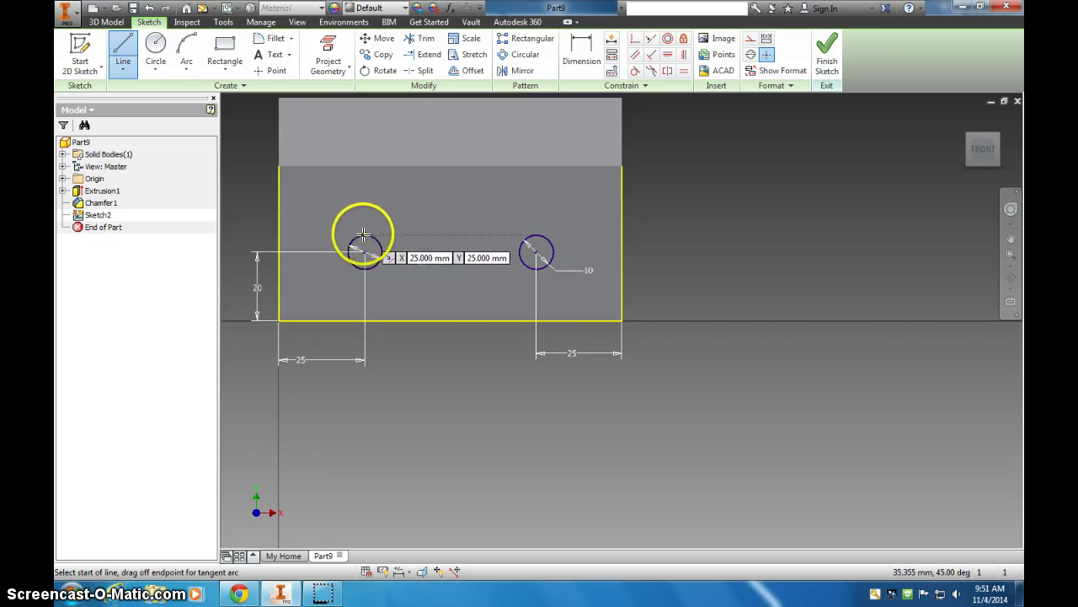
{"action": "left_click", "coordinate": [364, 236]}
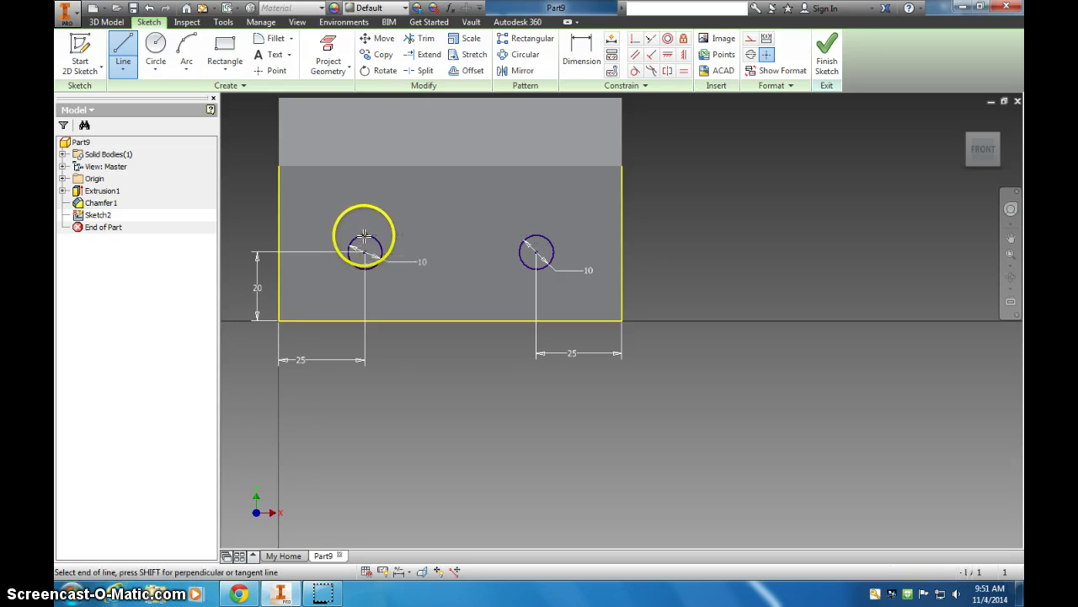
{"action": "left_click", "coordinate": [538, 236]}
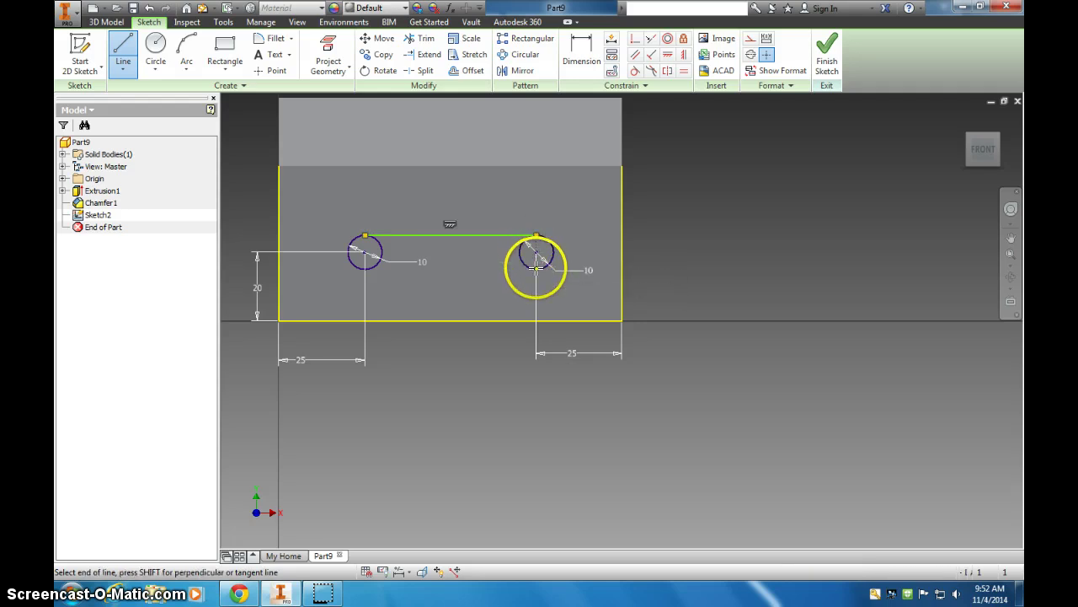
{"action": "double_click", "coordinate": [365, 270]}
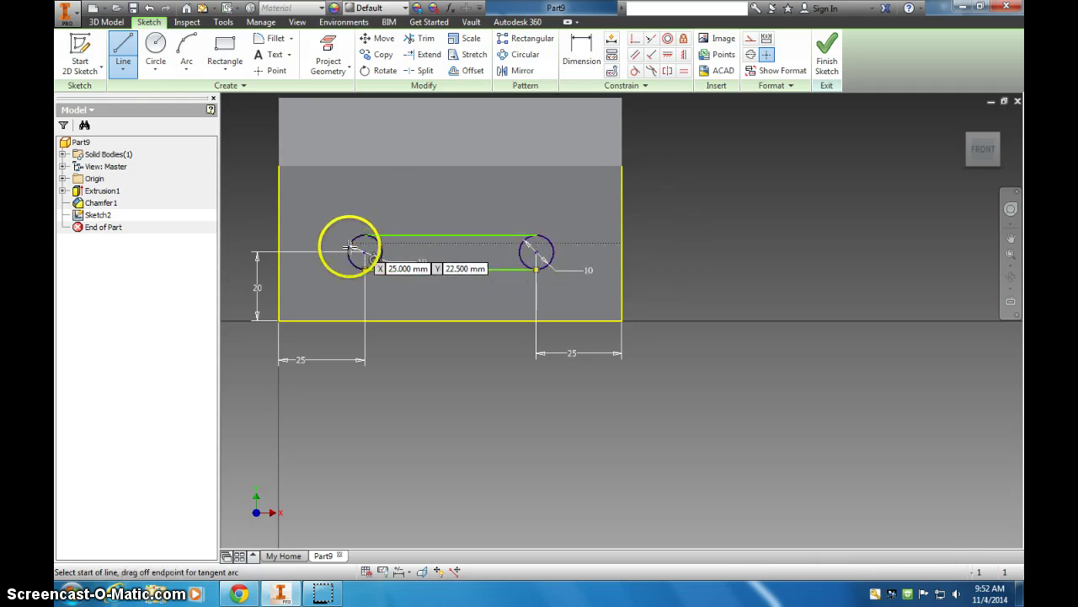
{"action": "left_click", "coordinate": [828, 61]}
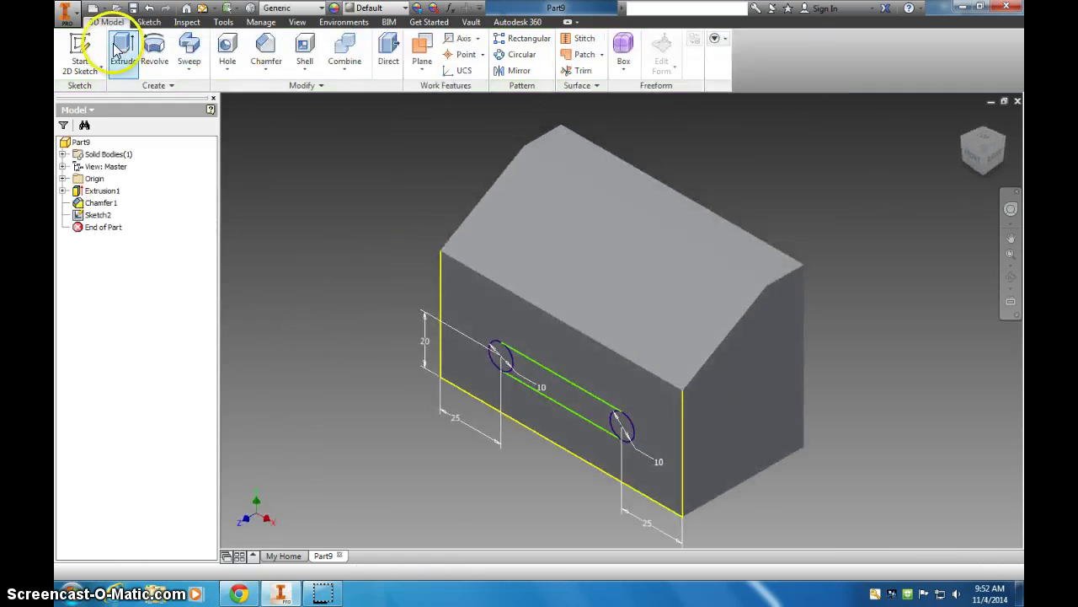
Start an extrusion and select the left circle, middle region and right circle as the slot profile.
{"action": "left_click", "coordinate": [123, 51]}
{"action": "left_click", "coordinate": [498, 358]}
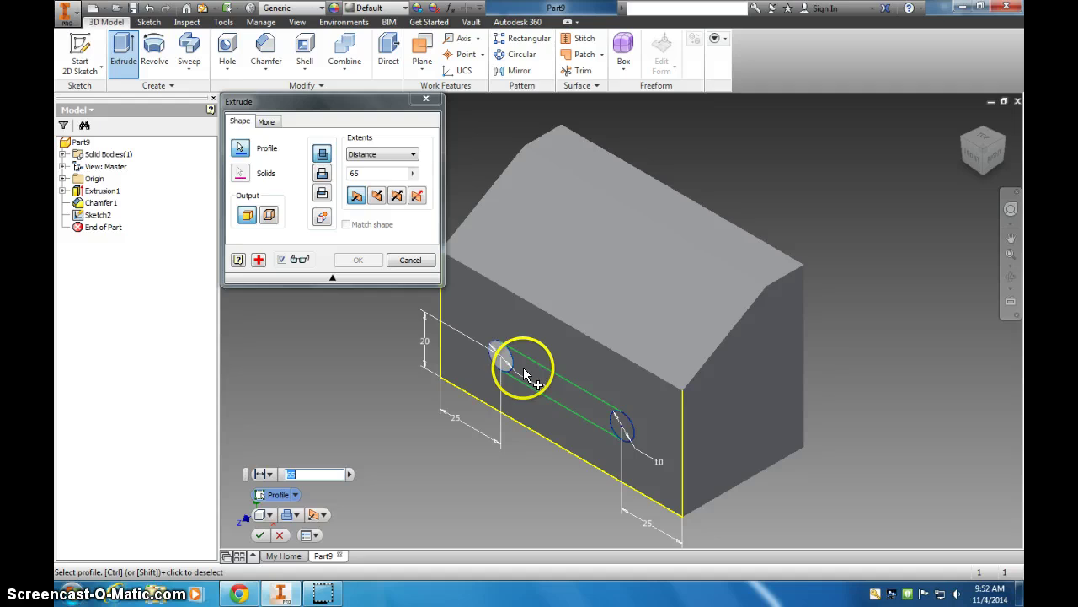
{"action": "left_click", "coordinate": [556, 384]}
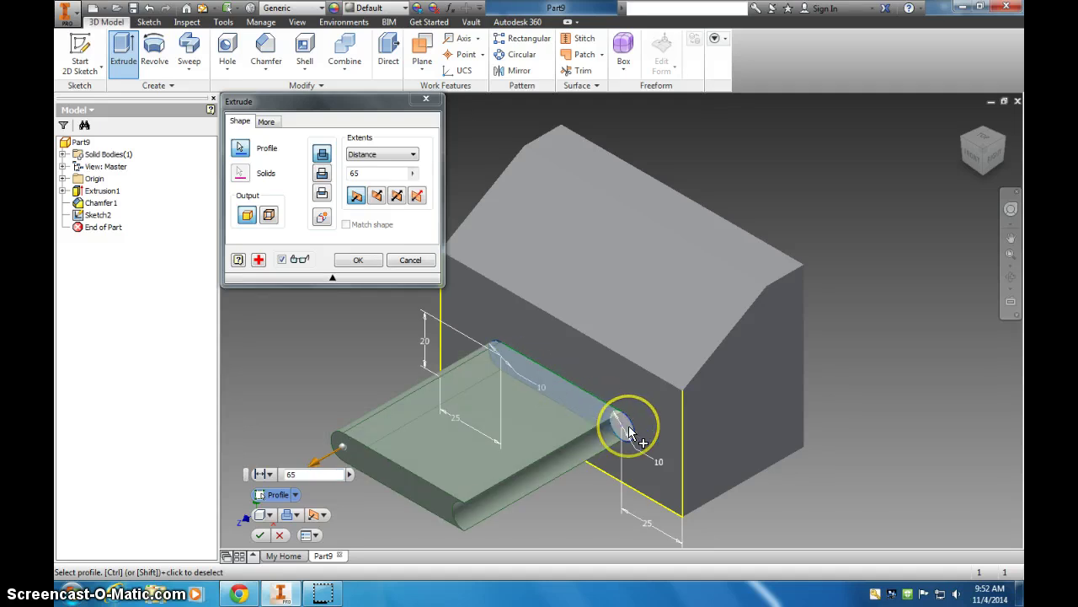
{"action": "left_click", "coordinate": [629, 430]}
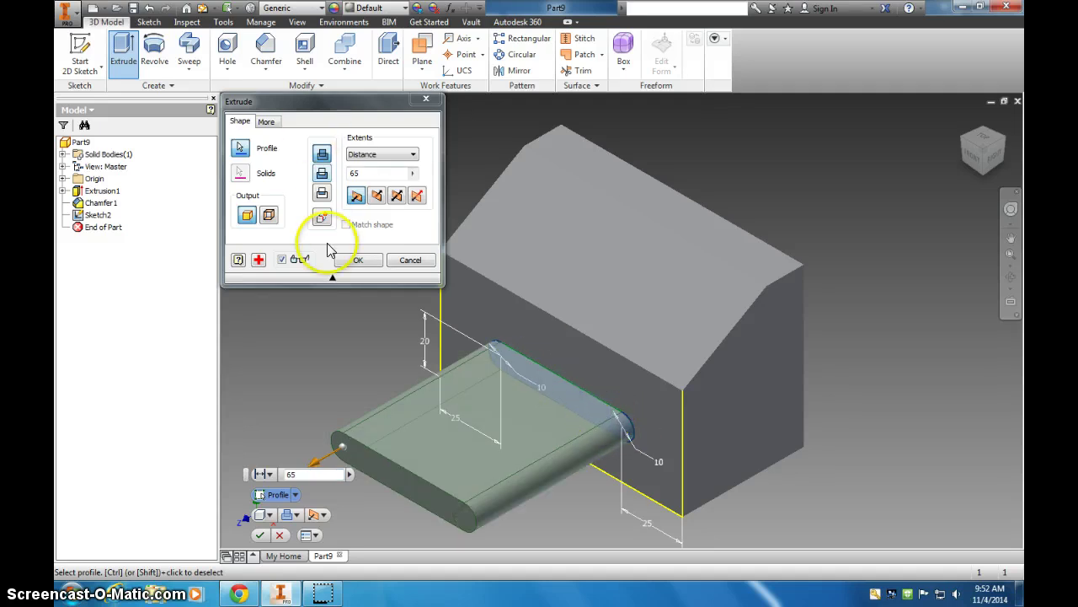
{"action": "left_click", "coordinate": [332, 278]}
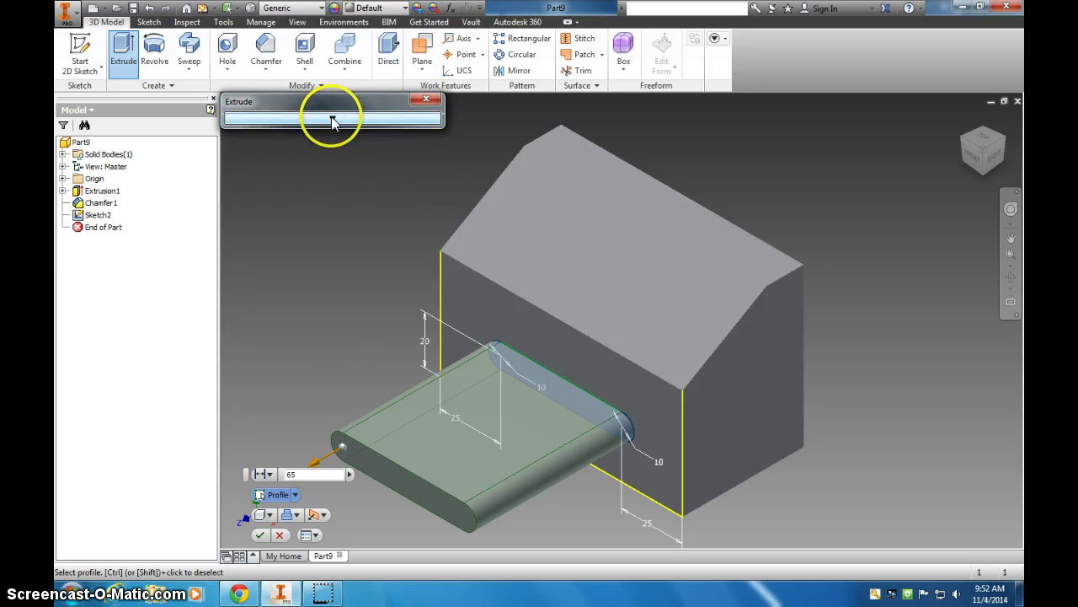
{"action": "left_click", "coordinate": [332, 121]}
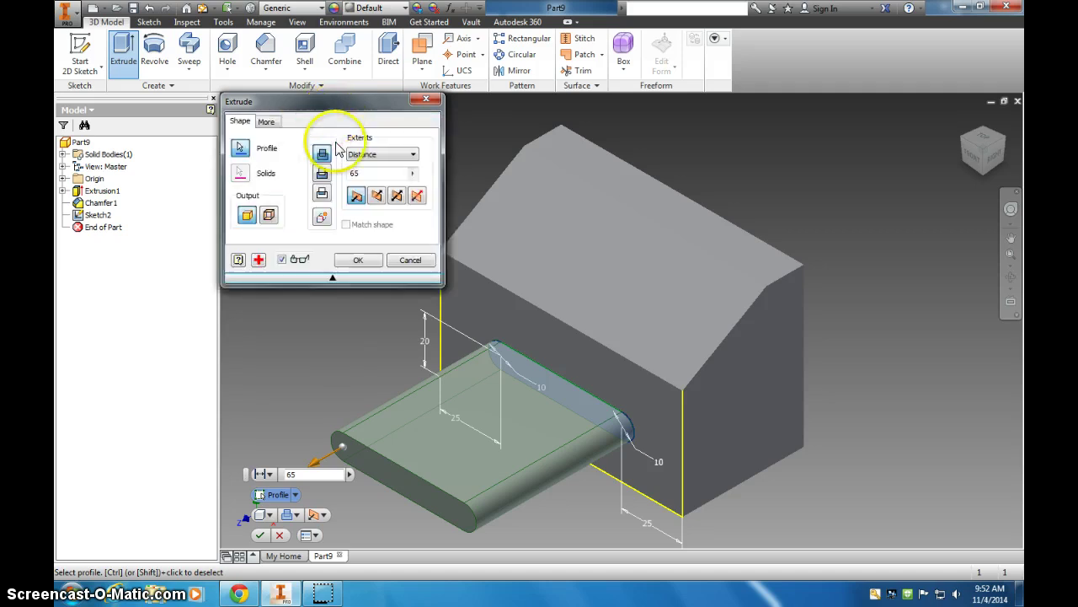
Flip the direction into the block and cut the slot through All as Extrusion2.
{"action": "left_click", "coordinate": [378, 198]}
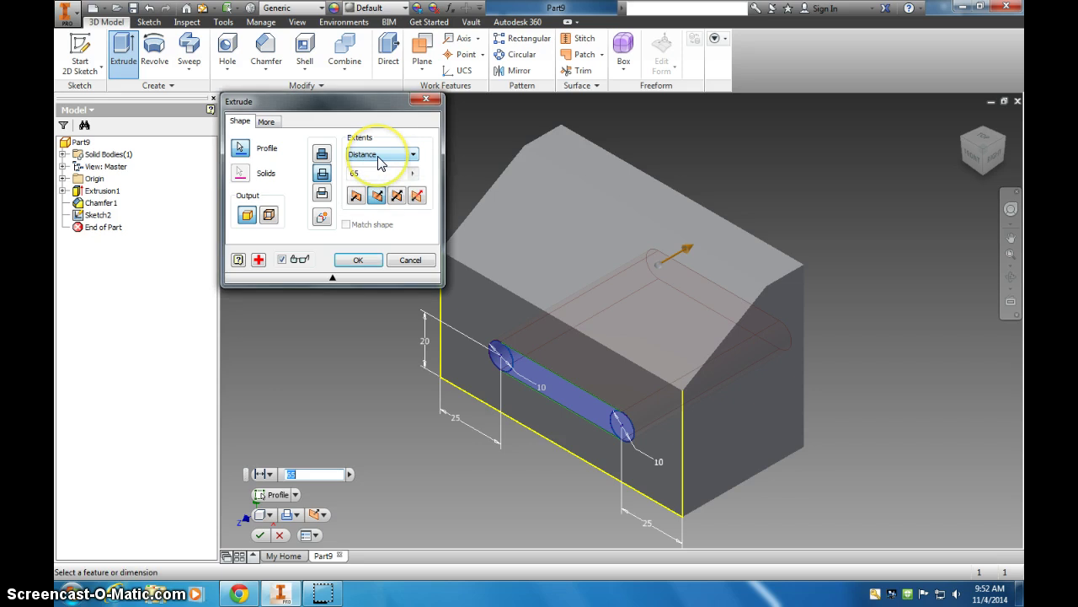
{"action": "left_click", "coordinate": [379, 159]}
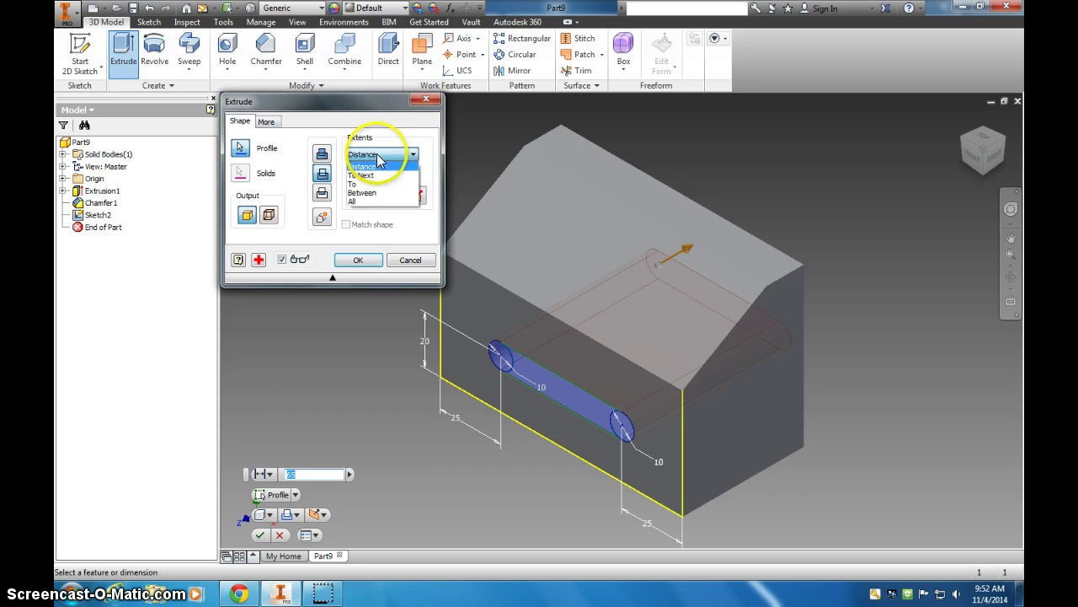
{"action": "left_click", "coordinate": [368, 202]}
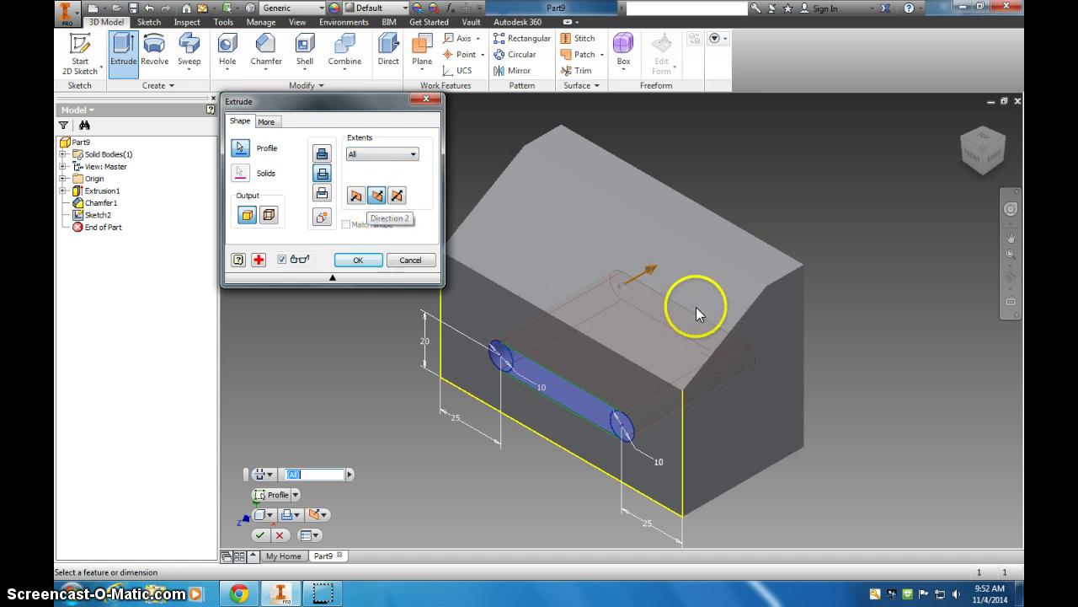
{"action": "left_click", "coordinate": [357, 261]}
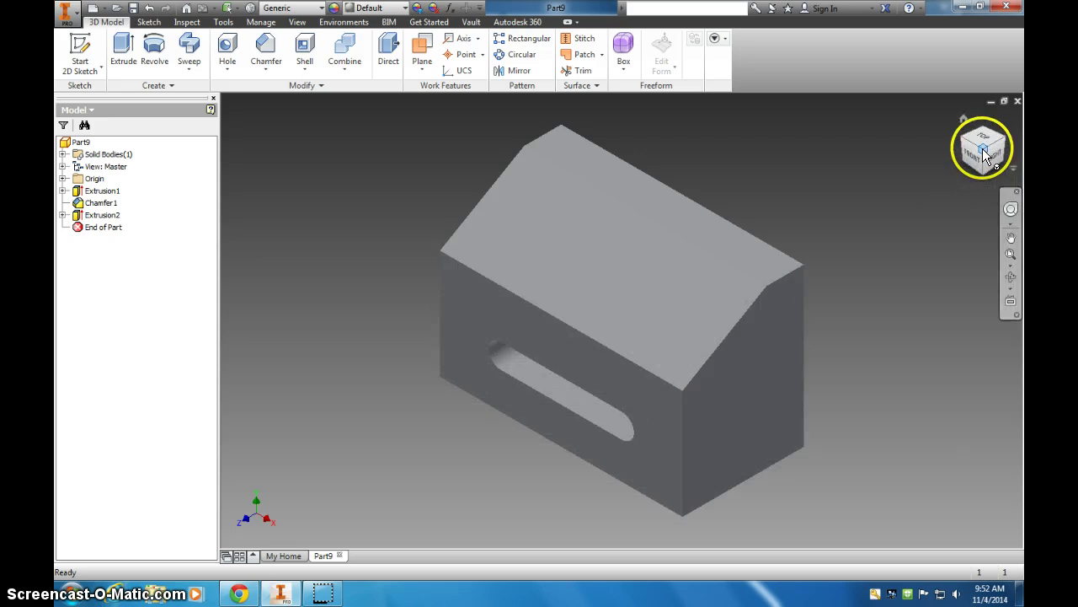
Orbit the slotted, chamfered block toward a lower, more frontal view.
{"action": "mouse_move", "coordinate": [983, 156]}
{"action": "left_mouse_down"}
{"action": "mouse_move", "coordinate": [1011, 108]}
{"action": "mouse_move", "coordinate": [994, 125]}
{"action": "mouse_move", "coordinate": [999, 147]}
{"action": "left_mouse_up"}
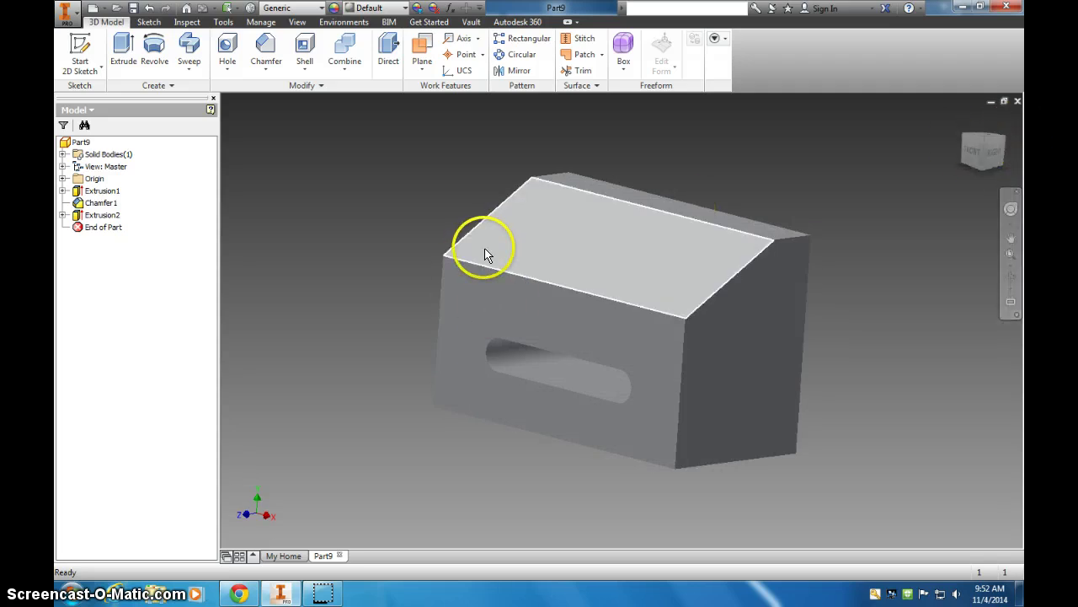